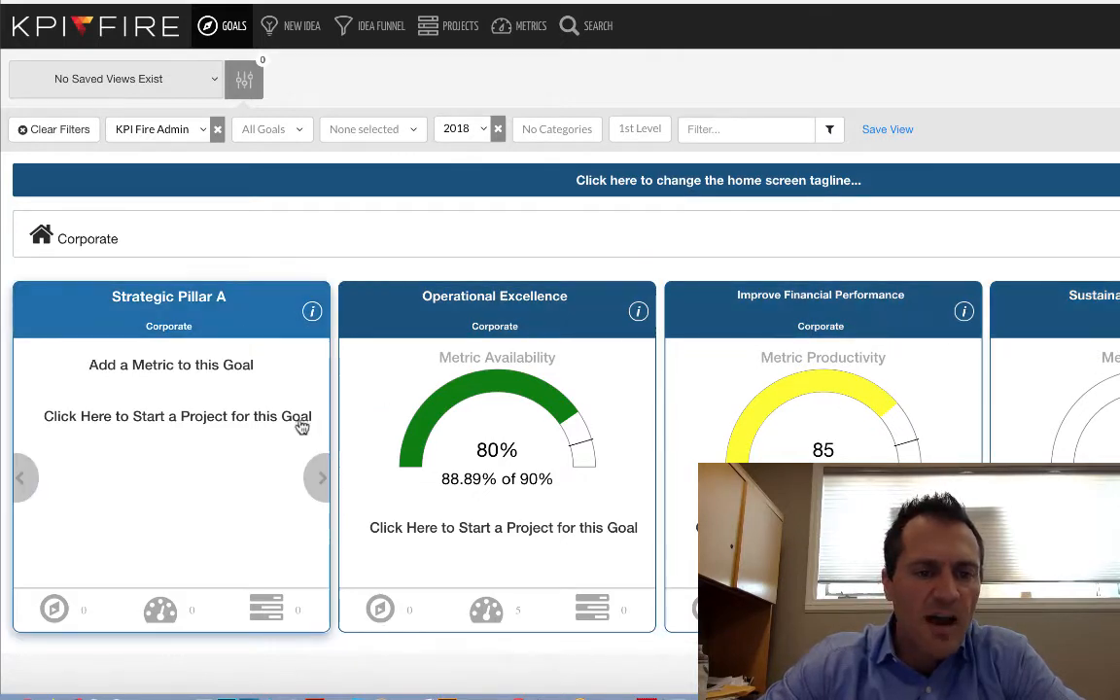
# Open the Operational Excellence goal, view its Utilization metric, return to Availability, and save and close the goal.
pyautogui.click(498, 303)
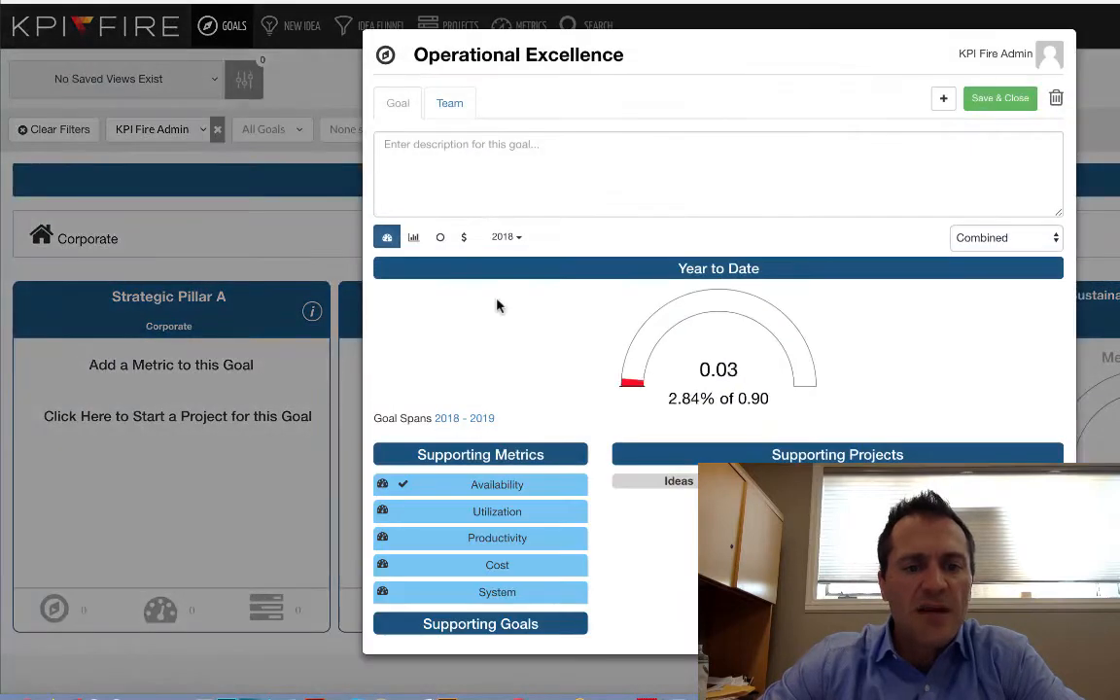
pyautogui.click(495, 511)
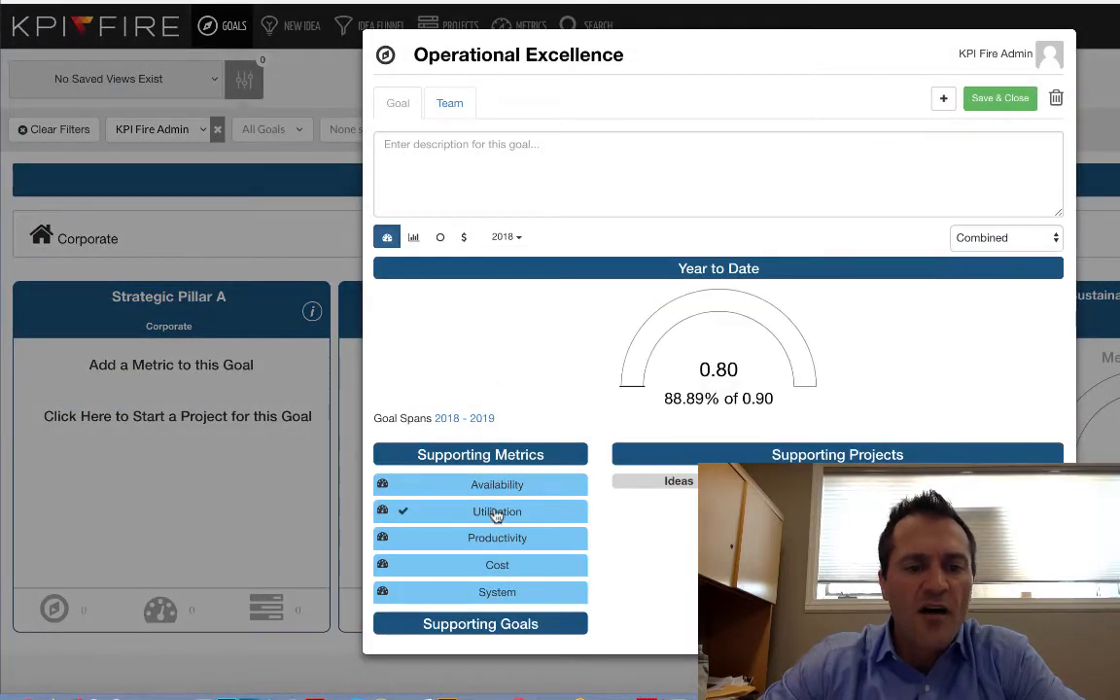
pyautogui.click(492, 487)
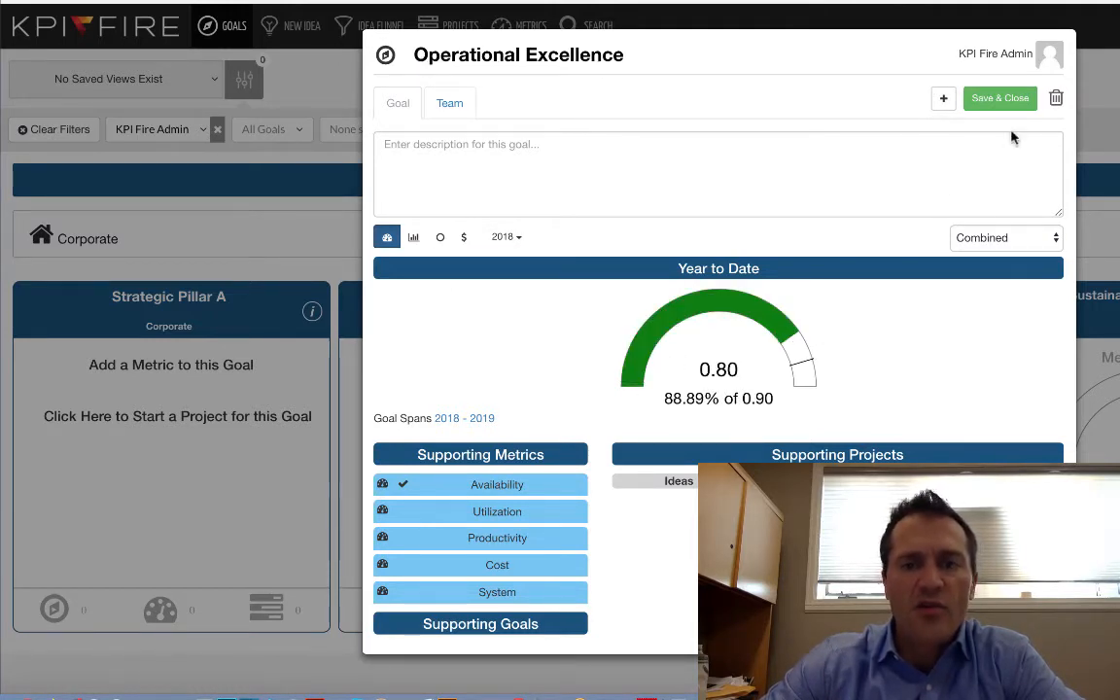
pyautogui.click(1011, 100)
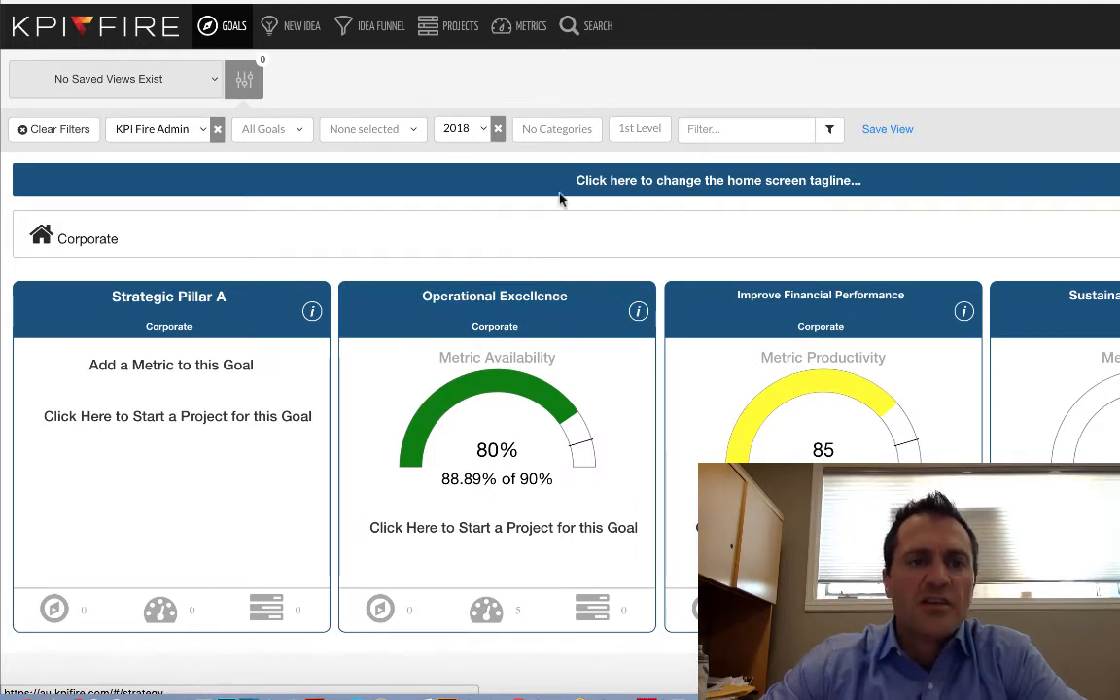
# Review the idea funnel's effort/impact matrix, the ideas by month chart and the list of submitted ideas.
pyautogui.click(388, 36)
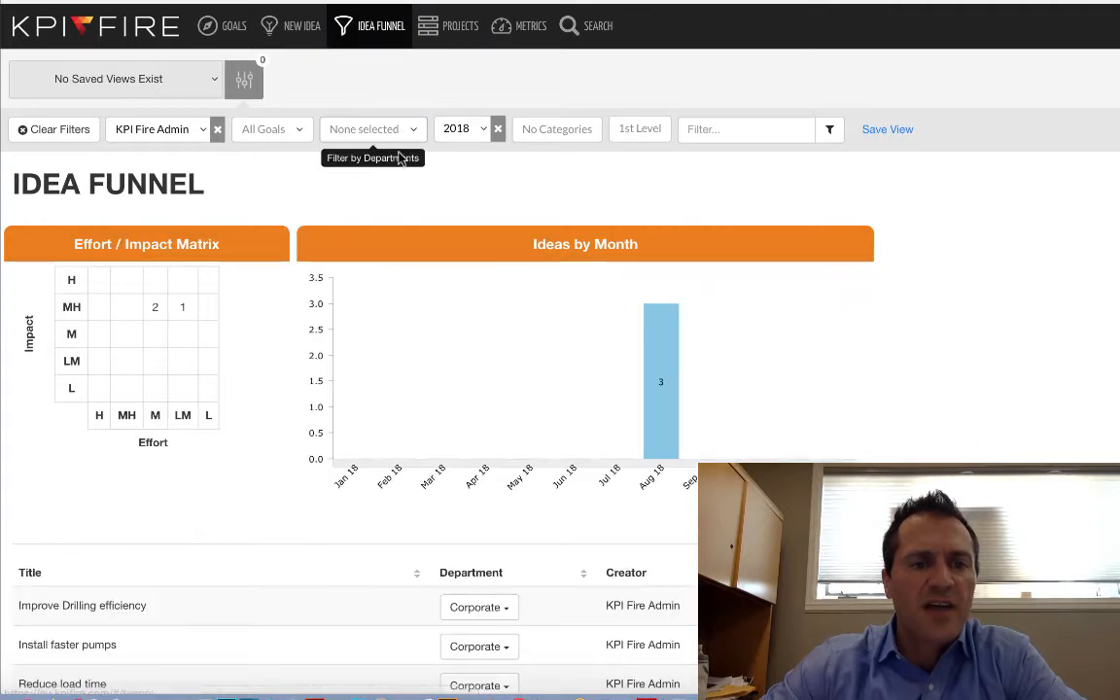
pyautogui.scroll(-1, 282, 331)
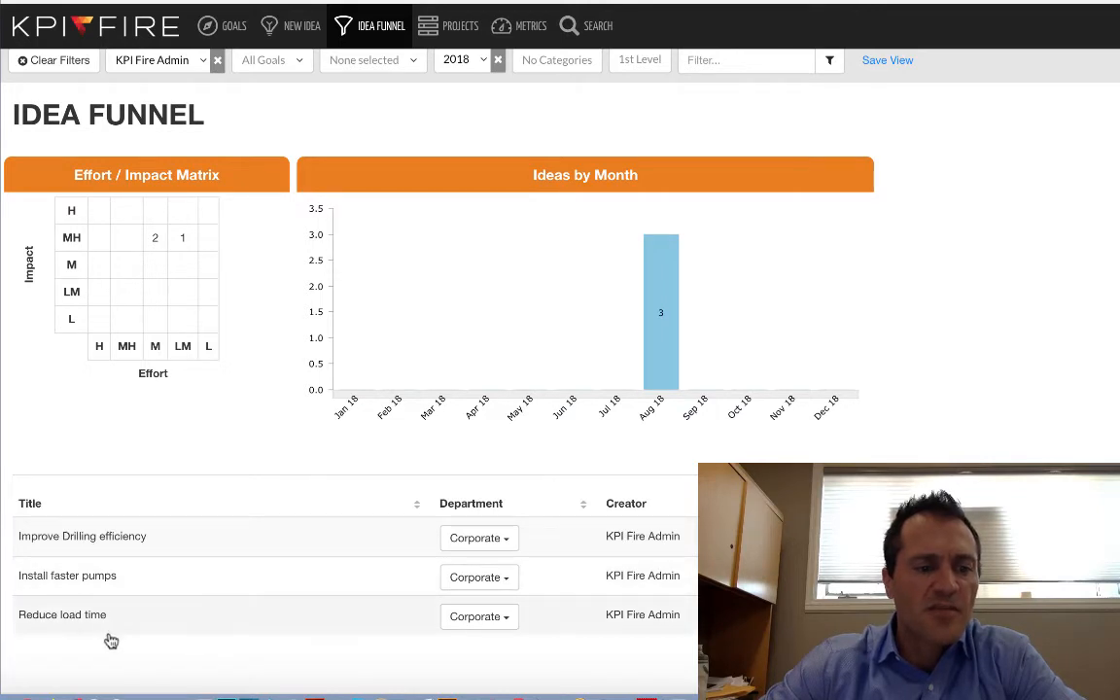
pyautogui.scroll(1, 125, 625)
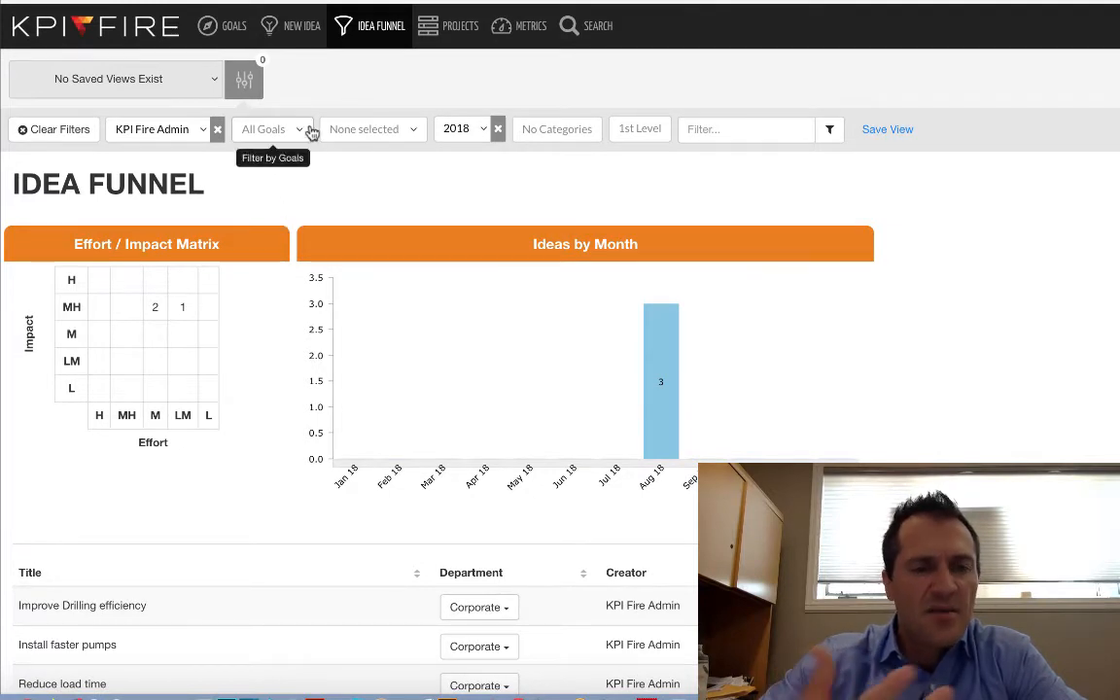
# Start a new idea titled "Take advantage of clean energy credits".
pyautogui.click(293, 29)
pyautogui.click(342, 302)
pyautogui.write('T')
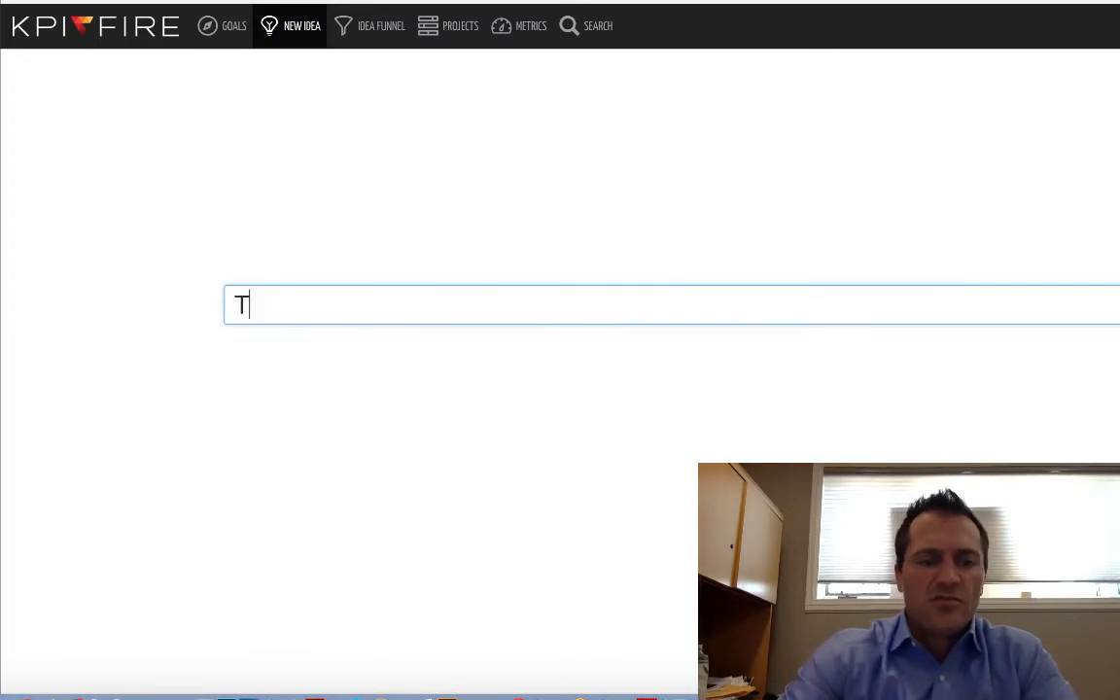
pyautogui.write('ake as')
pyautogui.press('BackSpace')
pyautogui.write('dav')
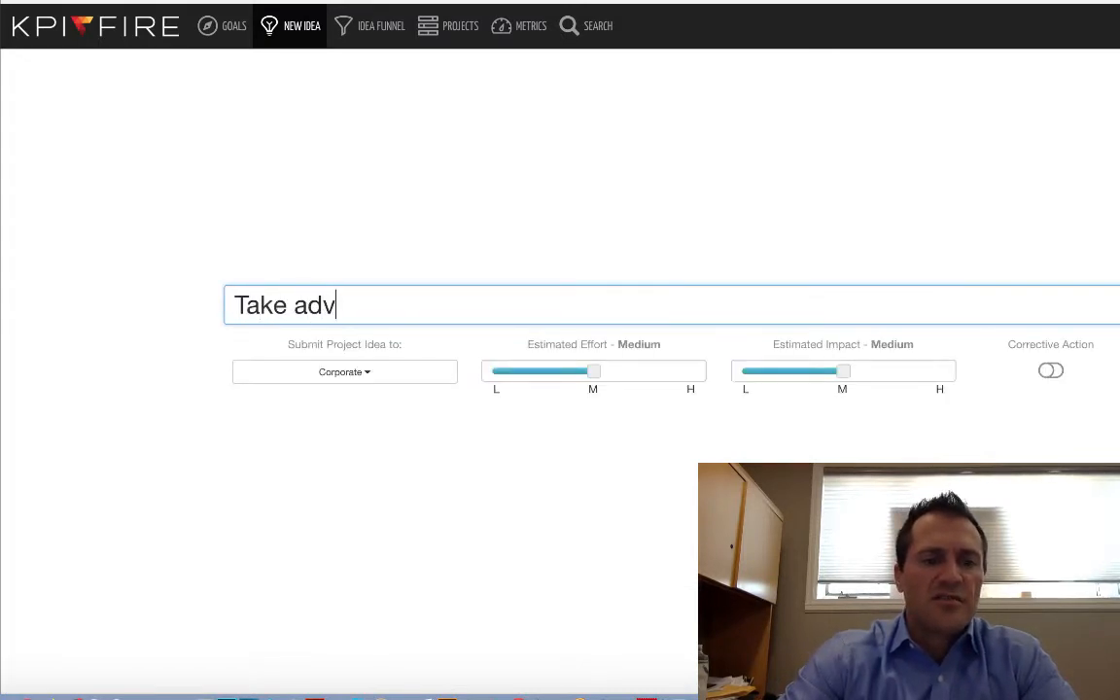
pyautogui.write('antage of ')
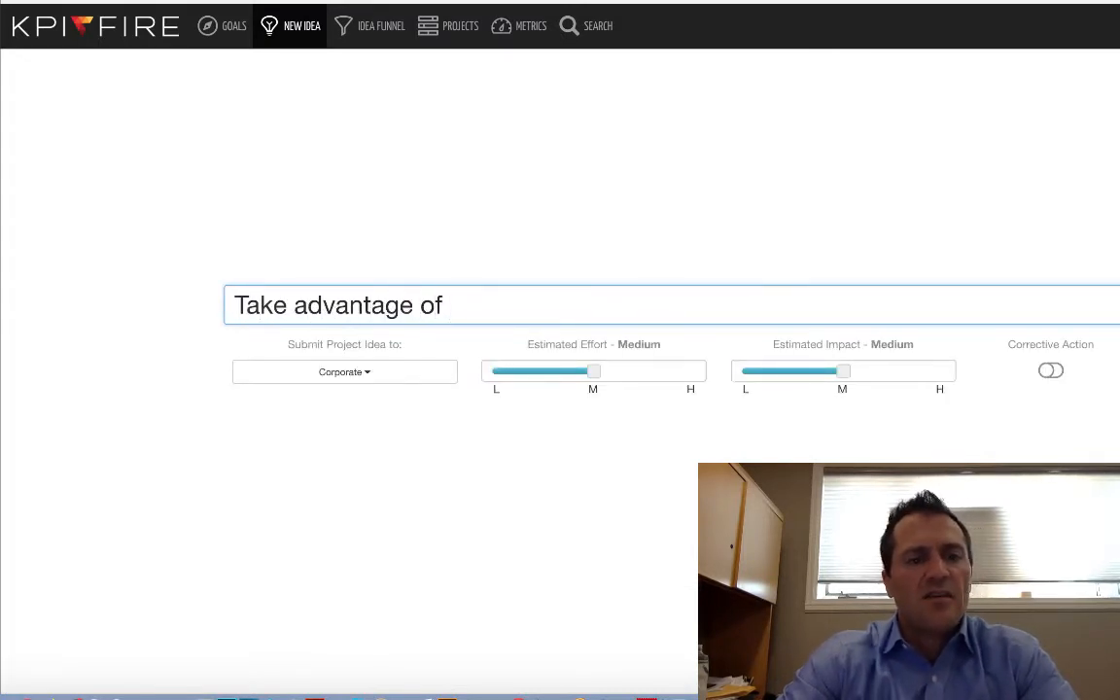
pyautogui.write('clen')
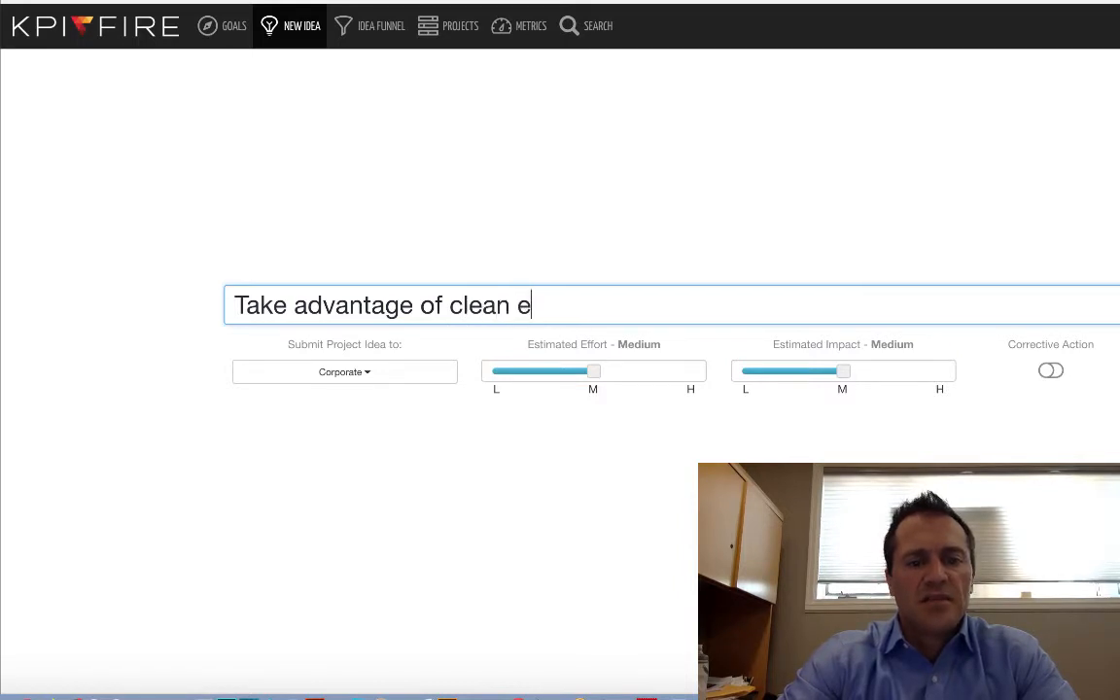
pyautogui.write('n energy credits')
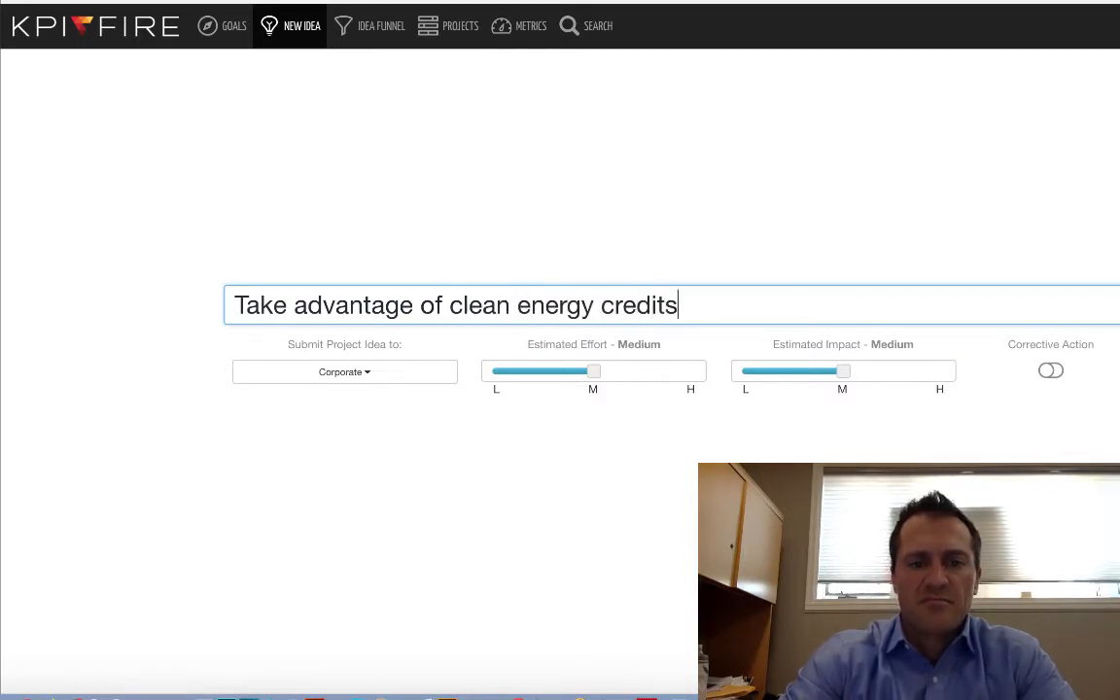
# Keep Corporate as the idea's department, set estimated effort to Low and estimated impact to Medium-High, and submit the idea.
pyautogui.click(373, 370)
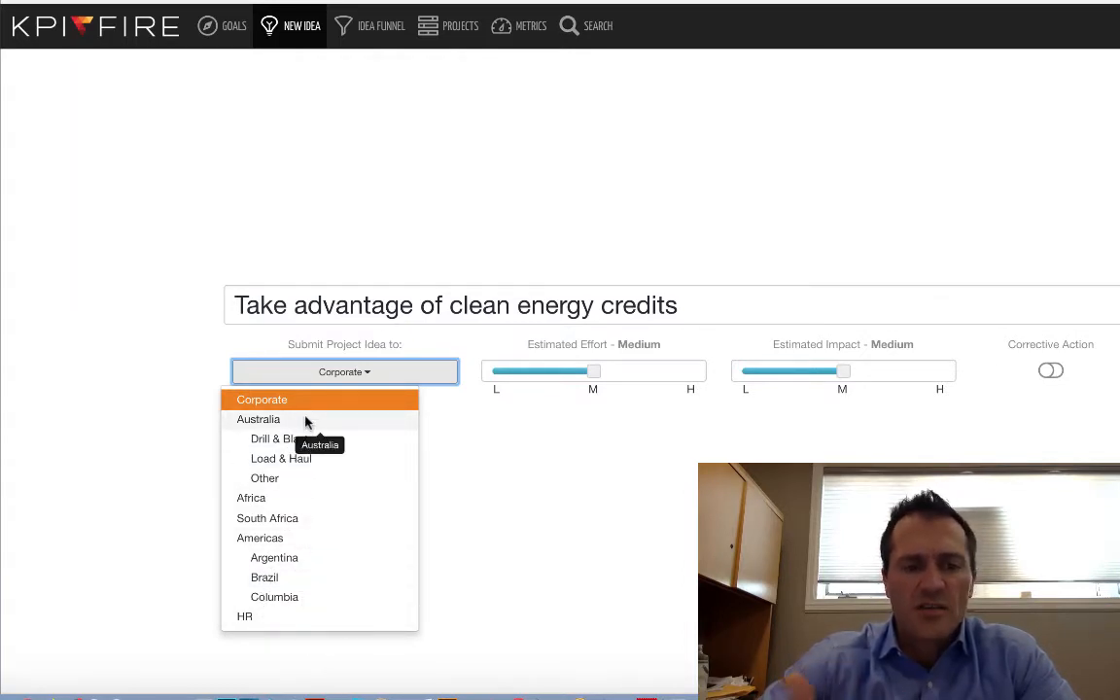
pyautogui.click(468, 427)
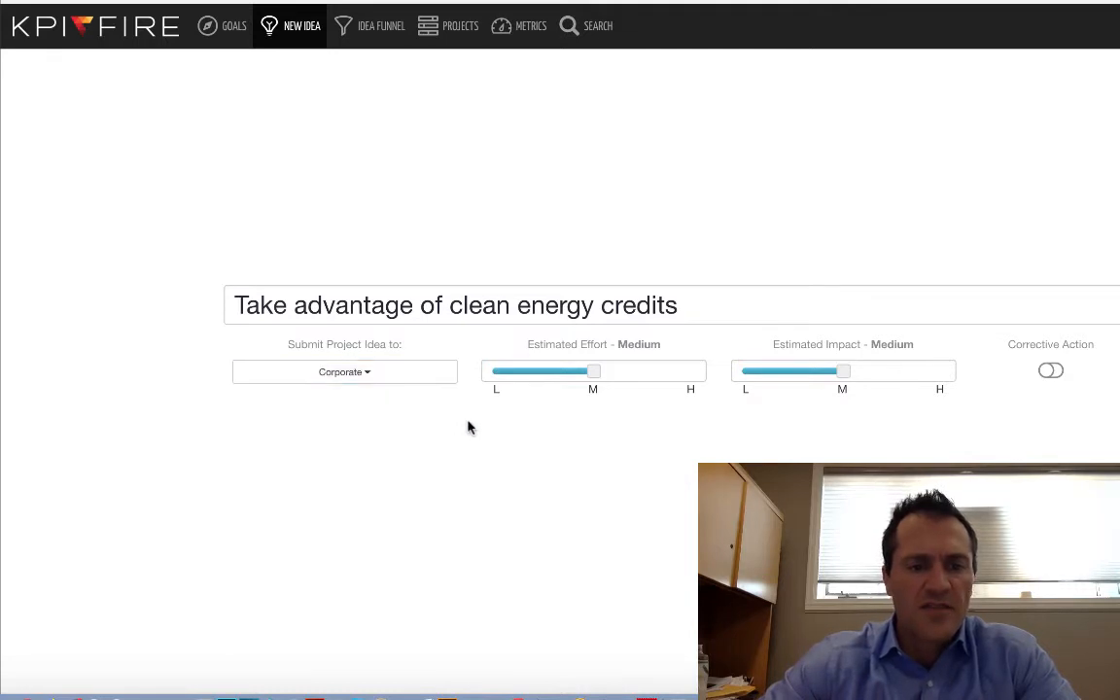
pyautogui.click(592, 375)
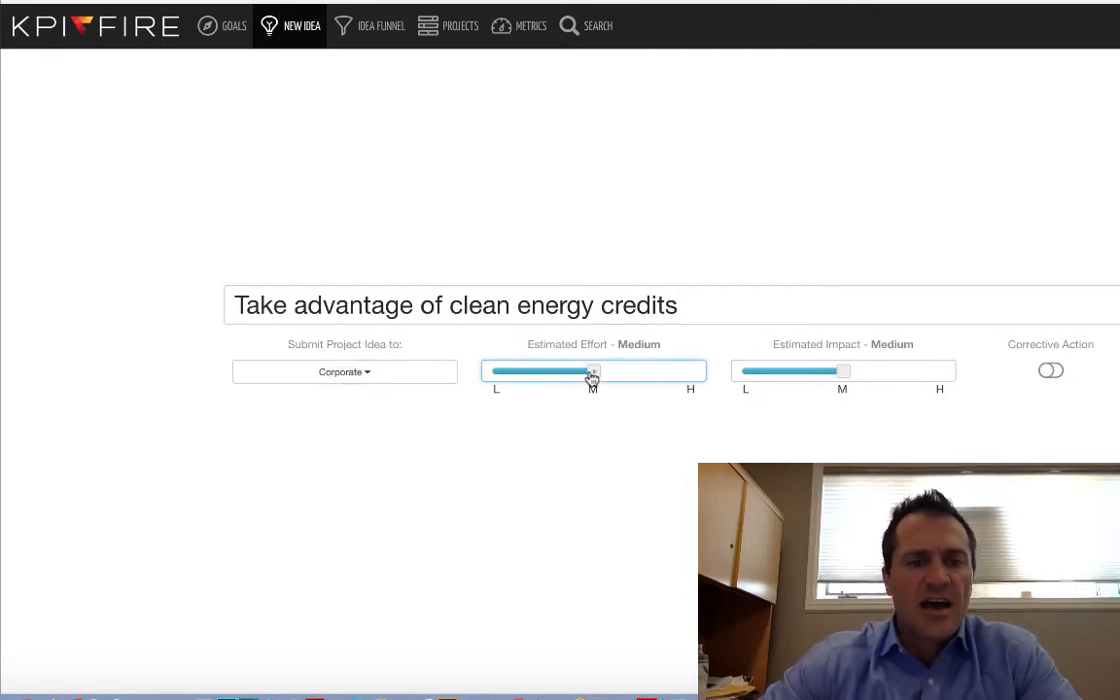
pyautogui.moveTo(592, 375)
pyautogui.mouseDown()
pyautogui.moveTo(522, 371)
pyautogui.moveTo(577, 372)
pyautogui.mouseUp()
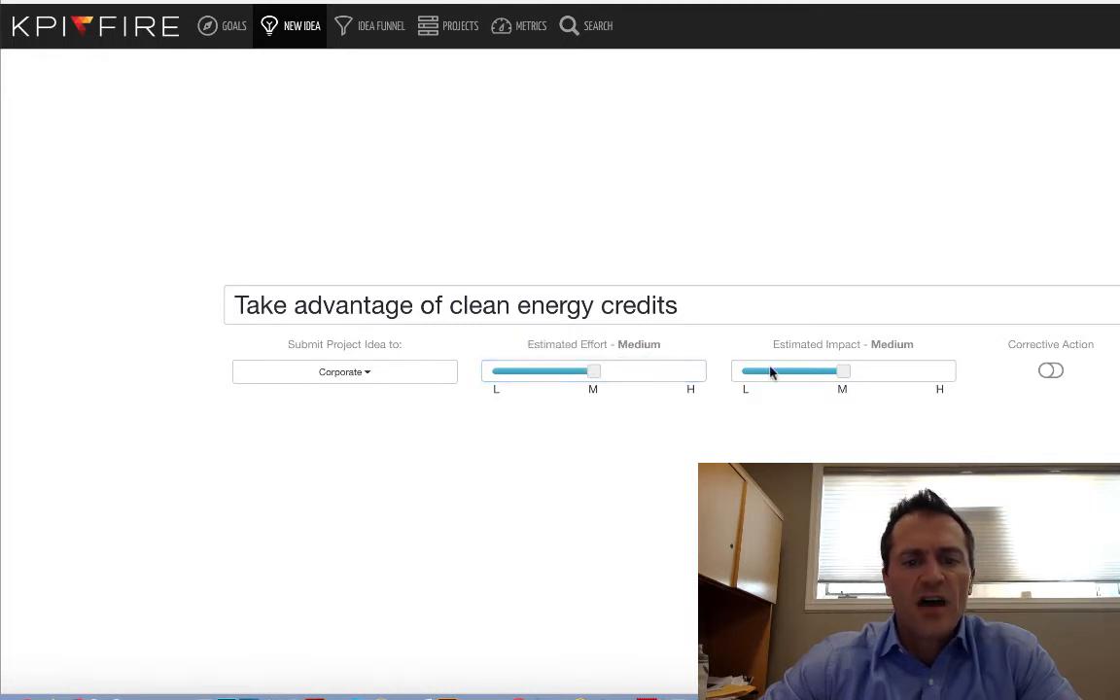
pyautogui.moveTo(848, 379); pyautogui.dragTo(892, 391)
pyautogui.moveTo(597, 374); pyautogui.dragTo(470, 377)
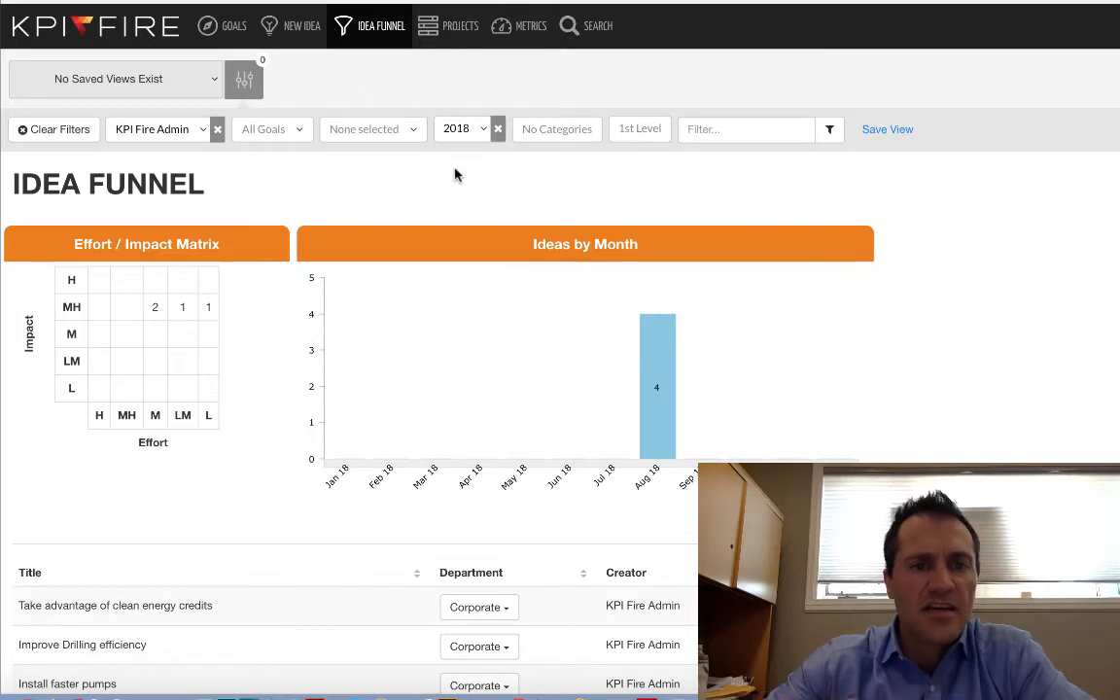
# Filter the idea funnel by the medium-high impact, low effort matrix cell and open the clean energy credits idea.
pyautogui.scroll(-1, 455, 175)
pyautogui.scroll(1, 455, 175)
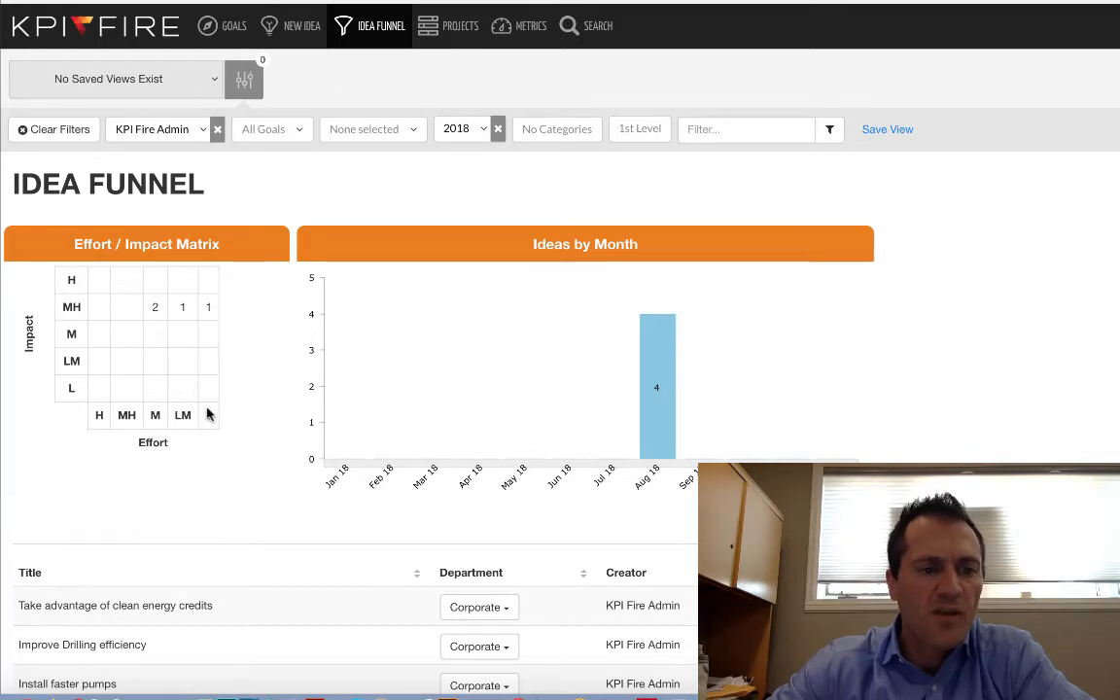
pyautogui.scroll(-3, 212, 336)
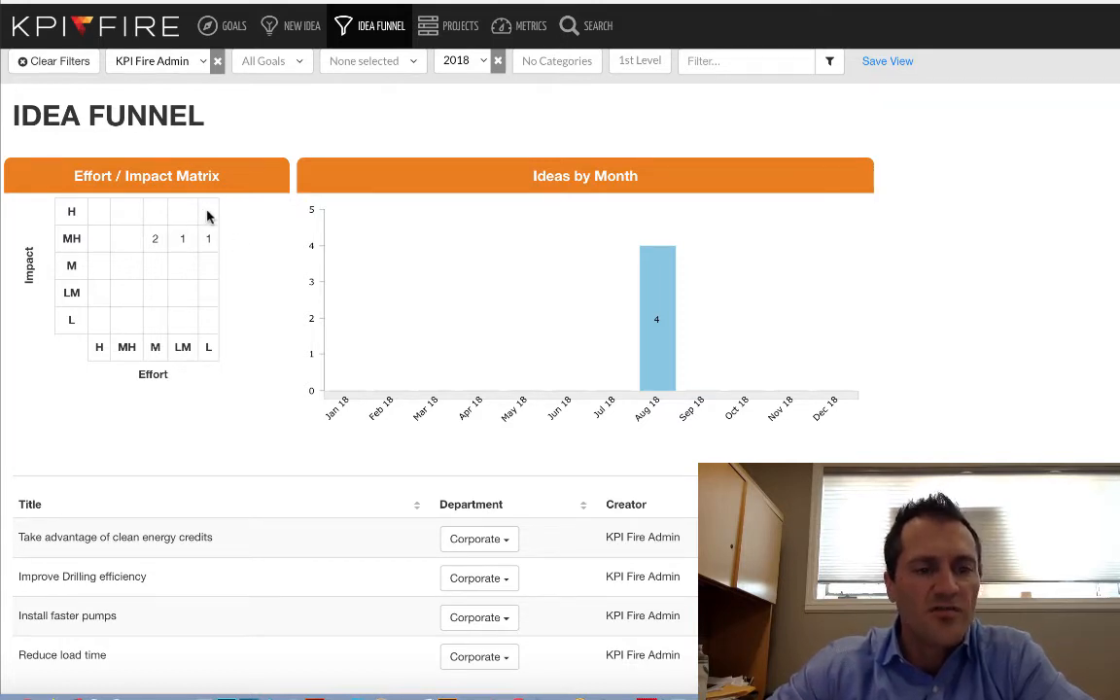
pyautogui.click(207, 239)
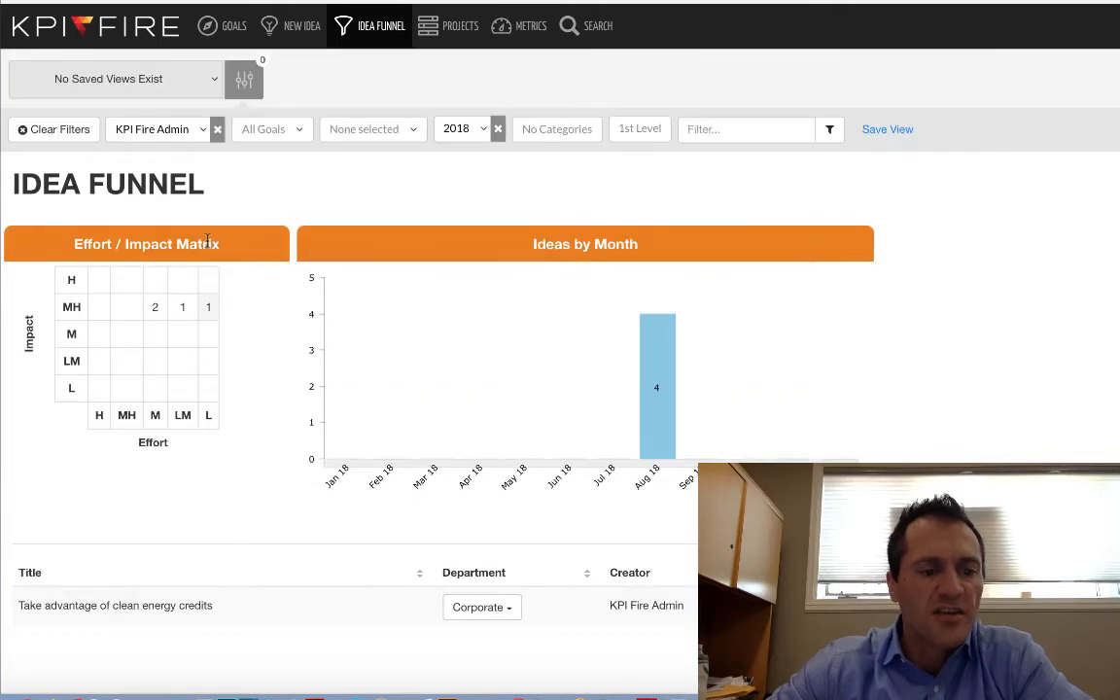
pyautogui.click(170, 610)
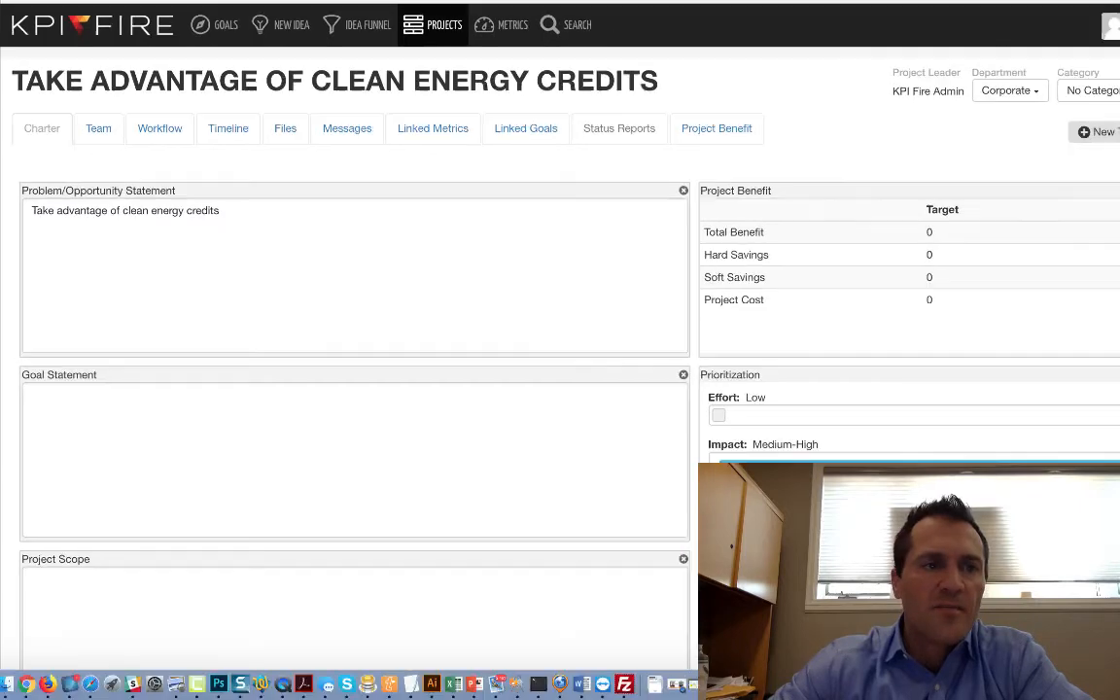
# Assign the DMAIC workflow to the clean energy credits idea and activate it as a project.
pyautogui.click(1091, 62)
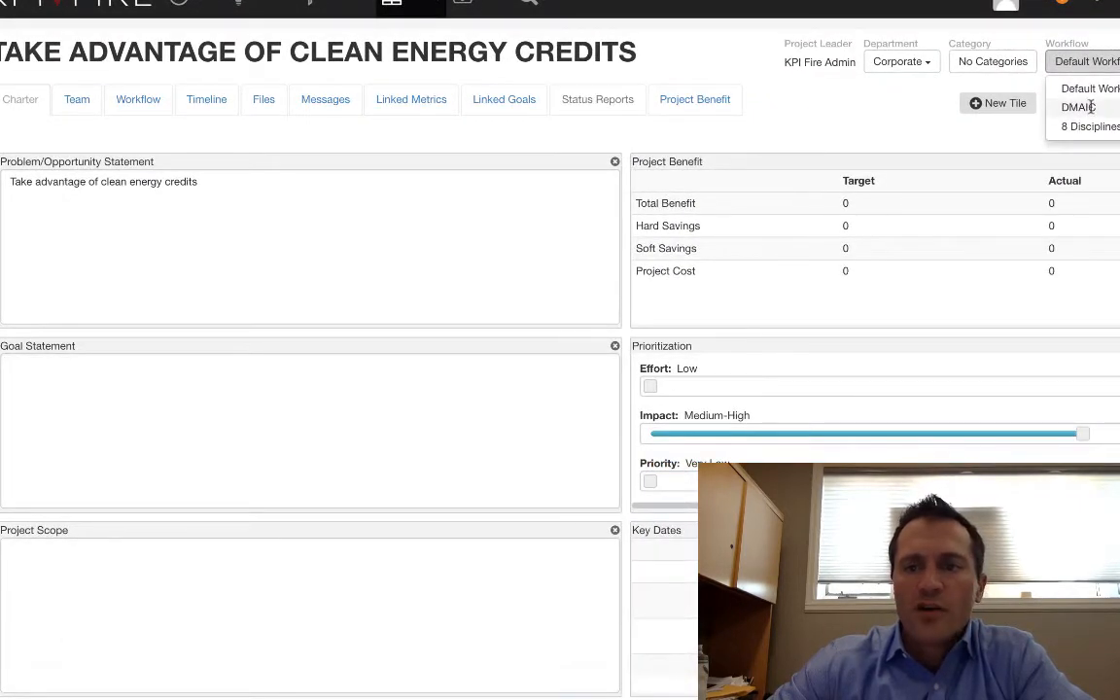
pyautogui.click(1079, 107)
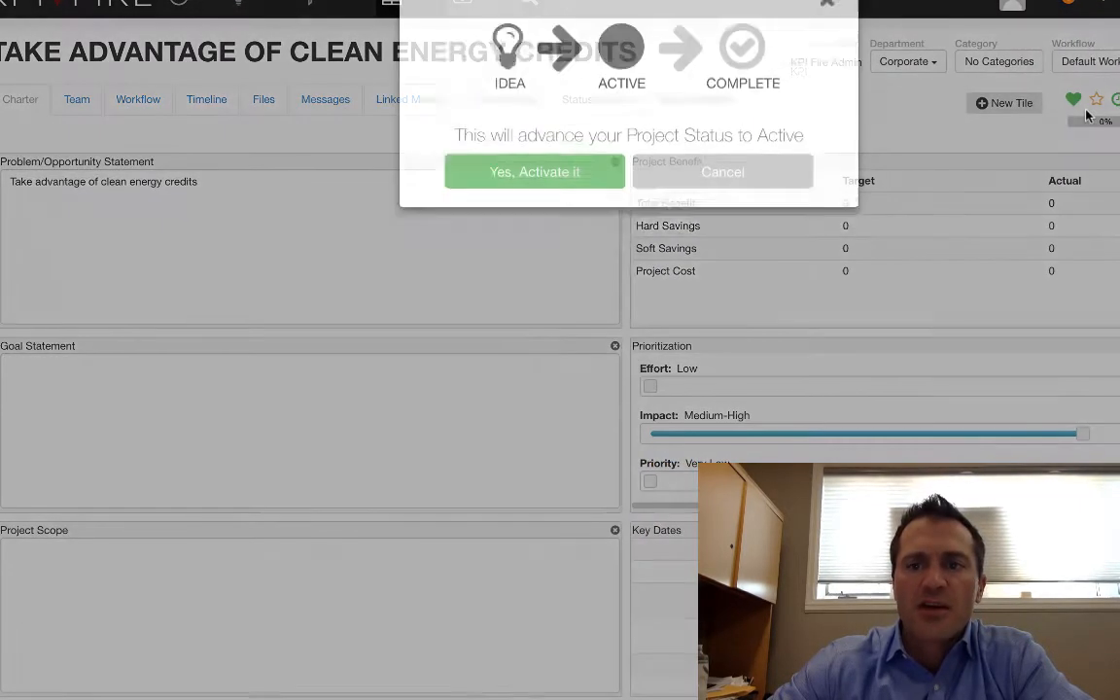
pyautogui.click(526, 193)
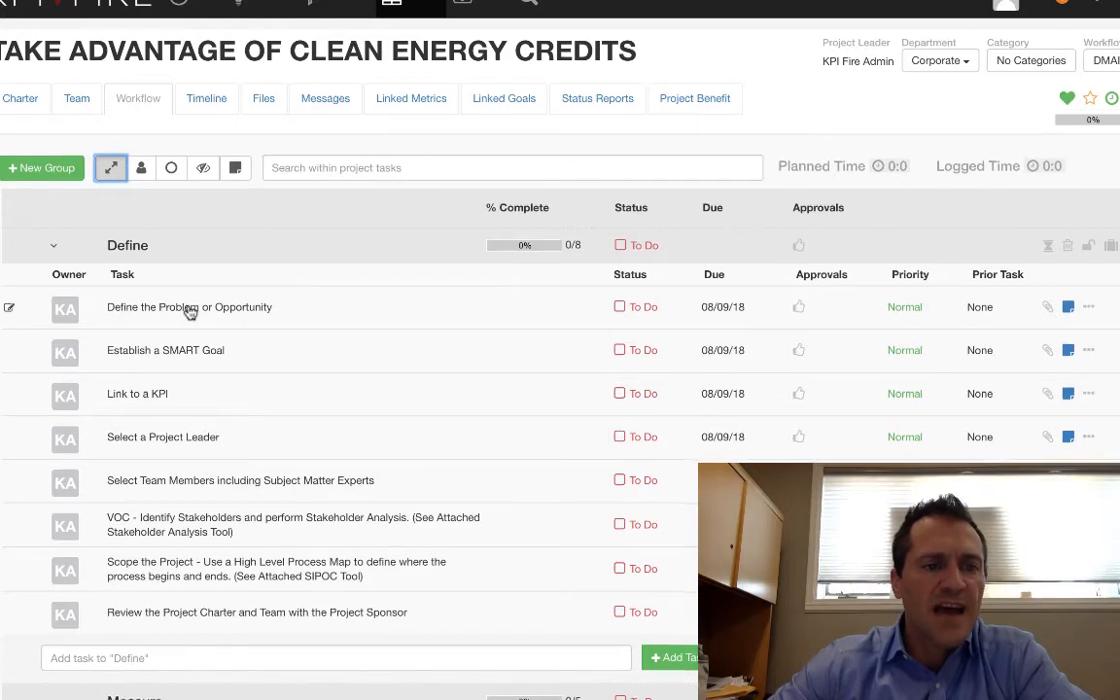
# Look through the DMAIC workflow tasks and set the Define the Problem or Opportunity task's status to Doing.
pyautogui.scroll(-3, 190, 312)
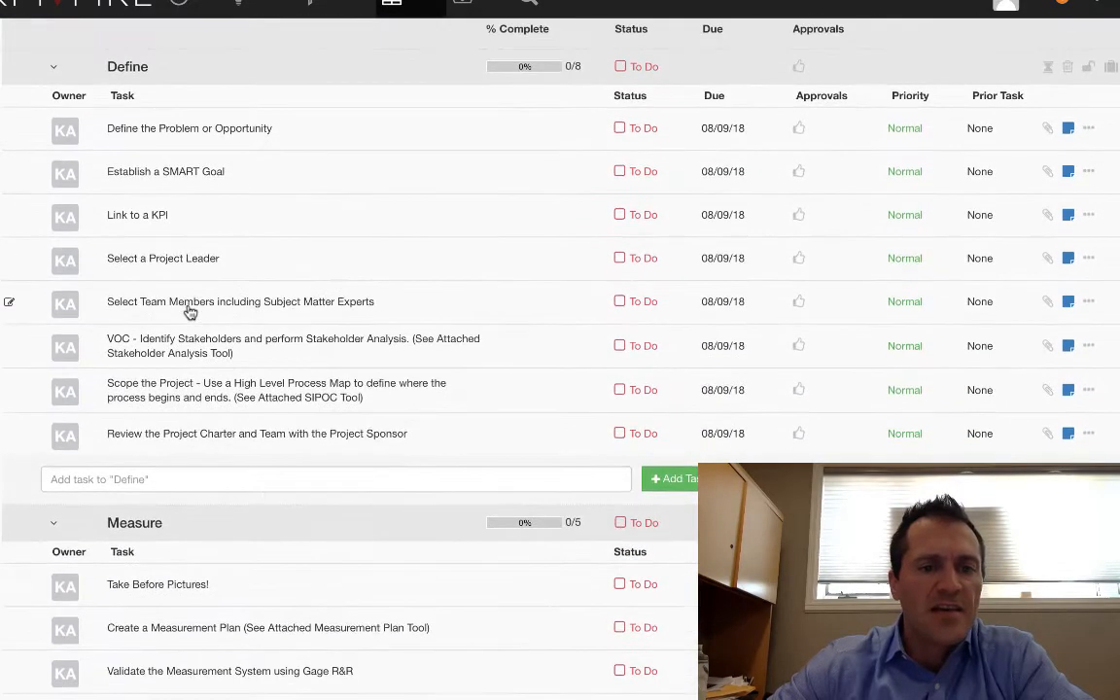
pyautogui.scroll(5, 190, 311)
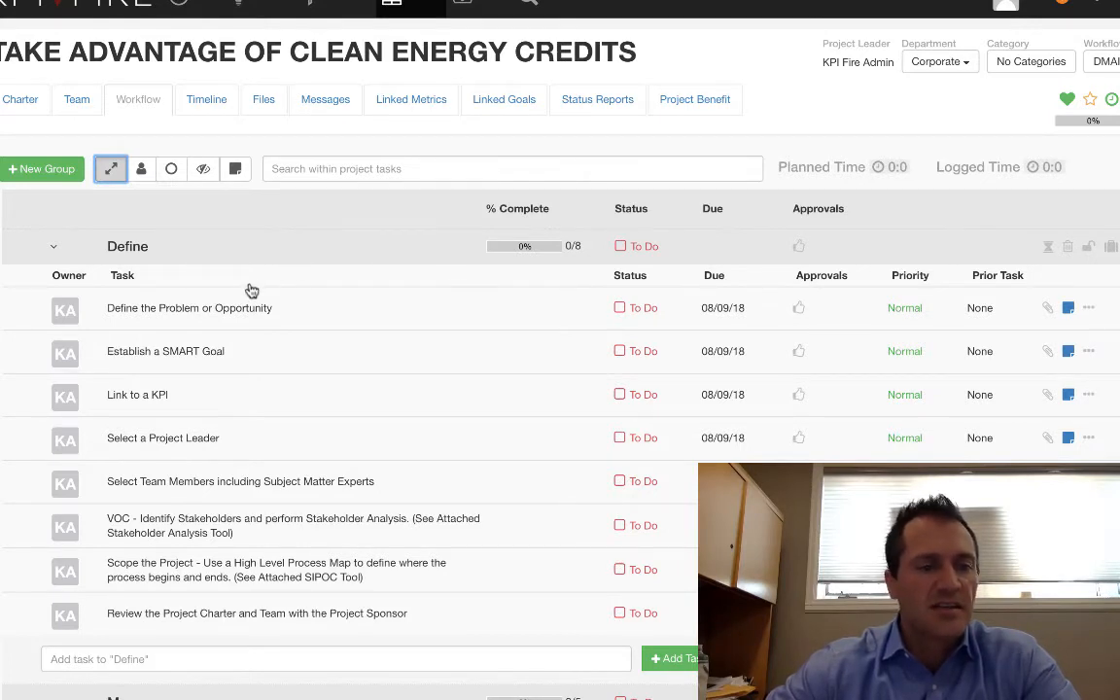
pyautogui.click(620, 308)
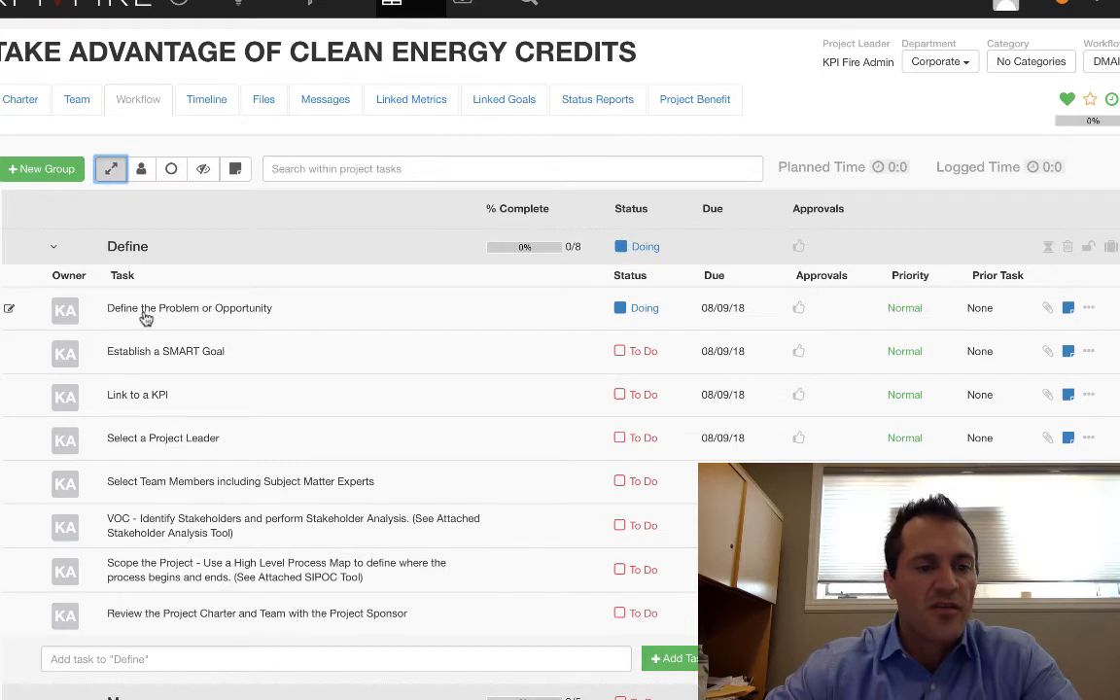
# Add "We are missing out on $1M per year in credits by not applying for these." to the charter's problem statement.
pyautogui.click(29, 109)
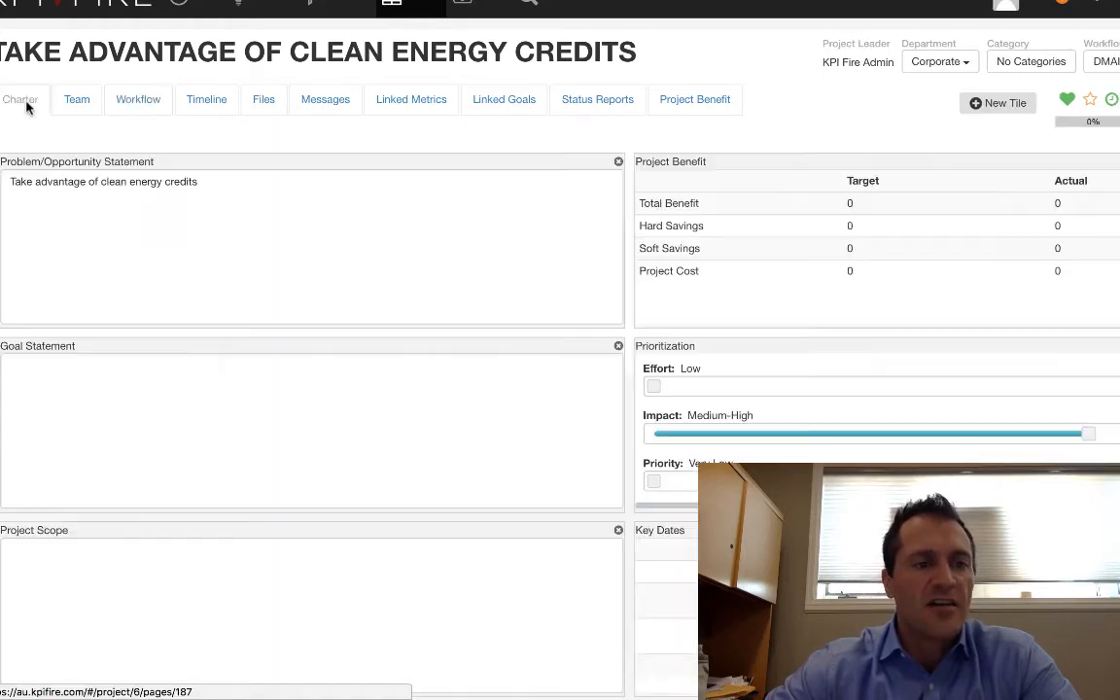
pyautogui.click(226, 189)
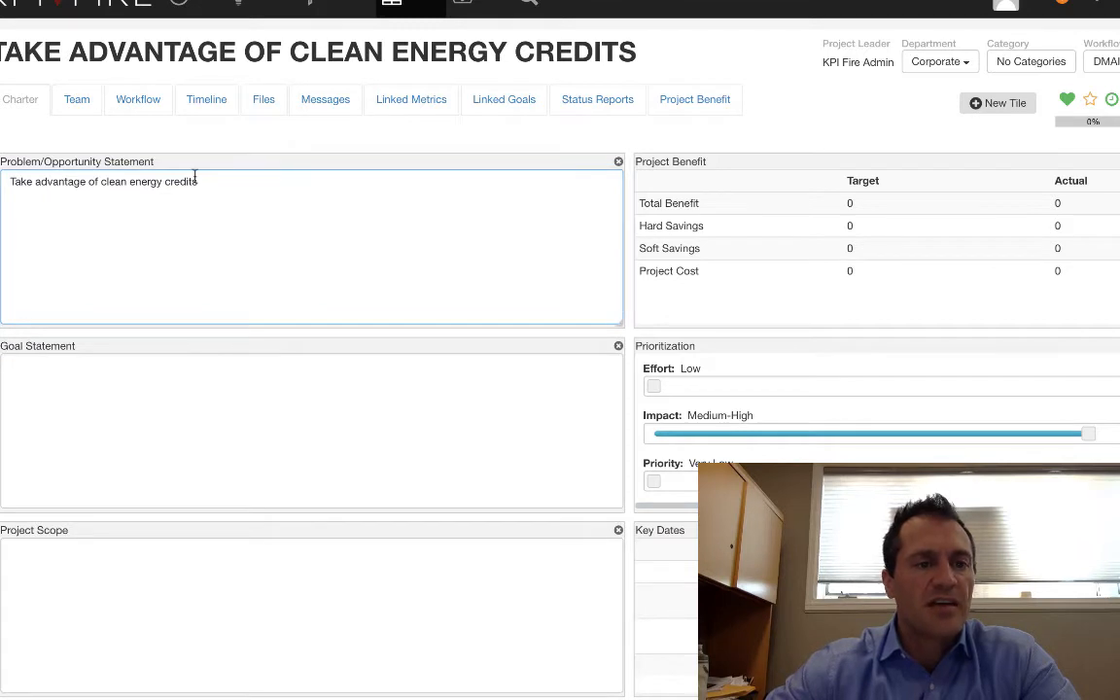
pyautogui.write('.')
pyautogui.press('Return')
pyautogui.write('We are missing out on $1M per year in credits')
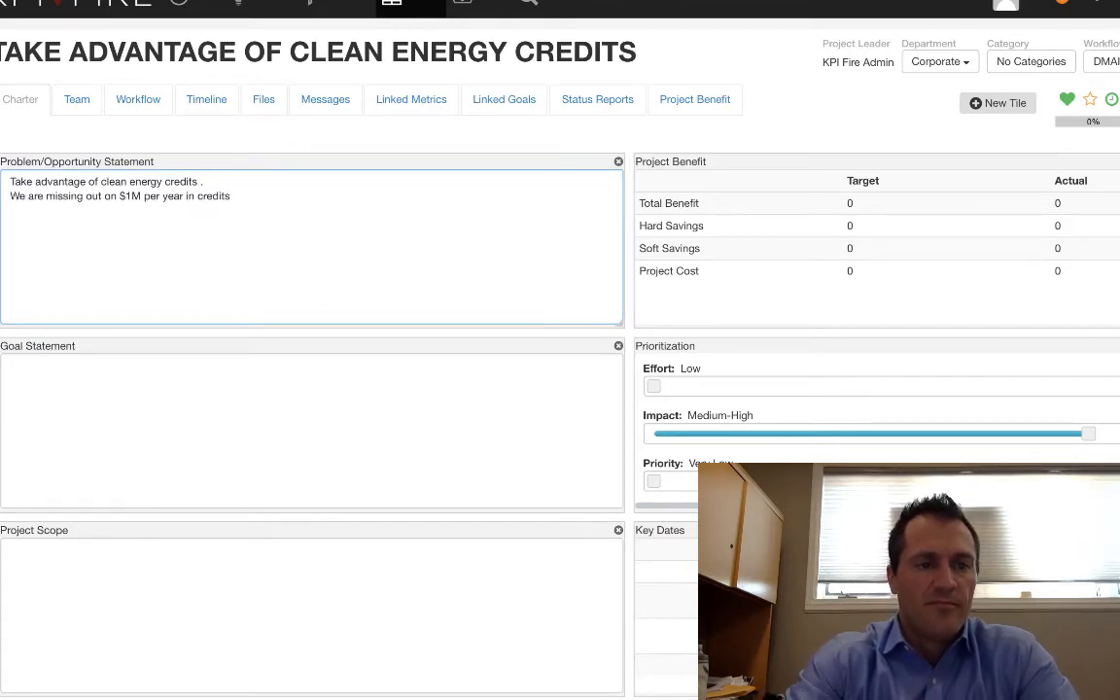
pyautogui.write(' by not applying for these')
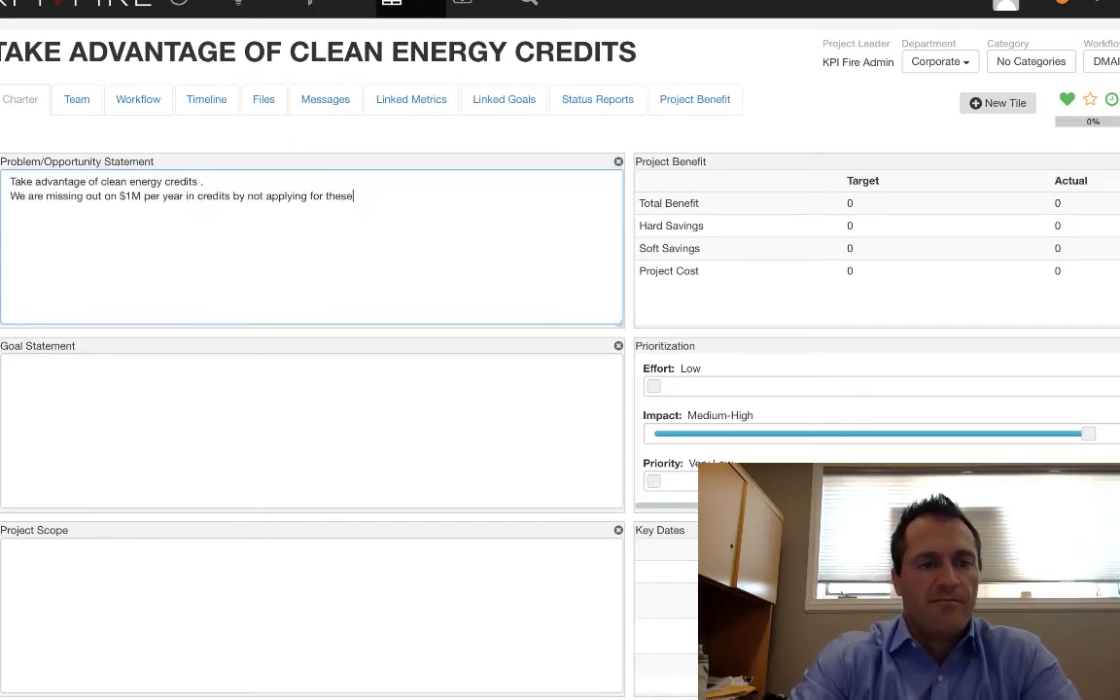
pyautogui.write('.')
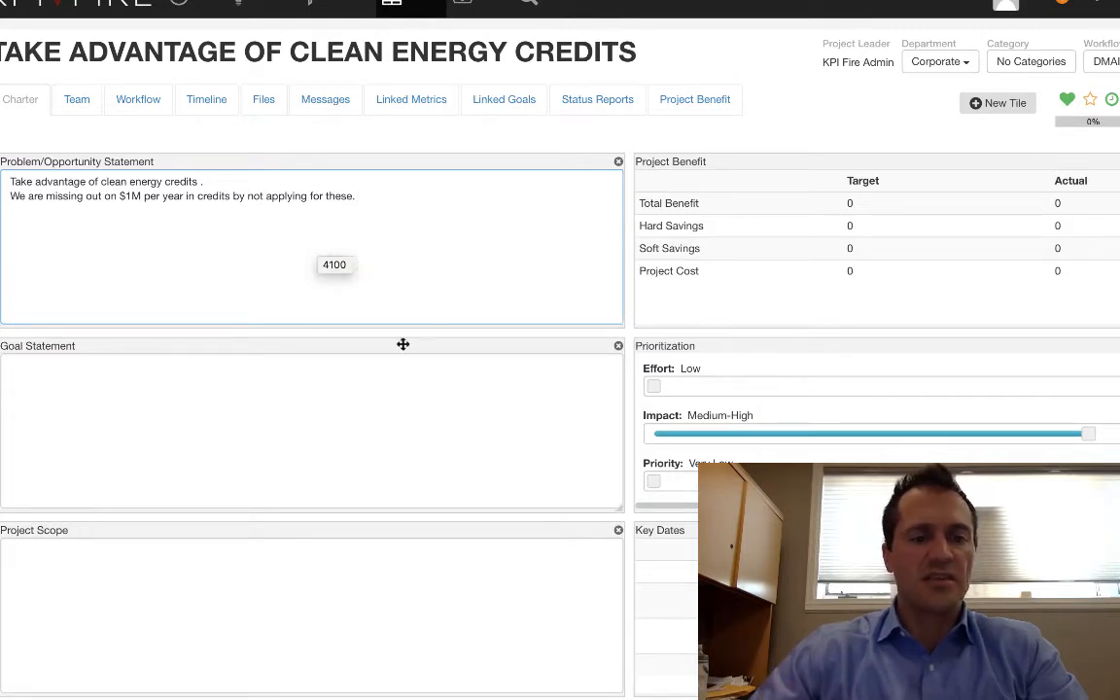
# Enter a charter goal statement starting "Submit for energy credits on" and mark the Establish a SMART Goal workflow task as Done.
pyautogui.click(394, 378)
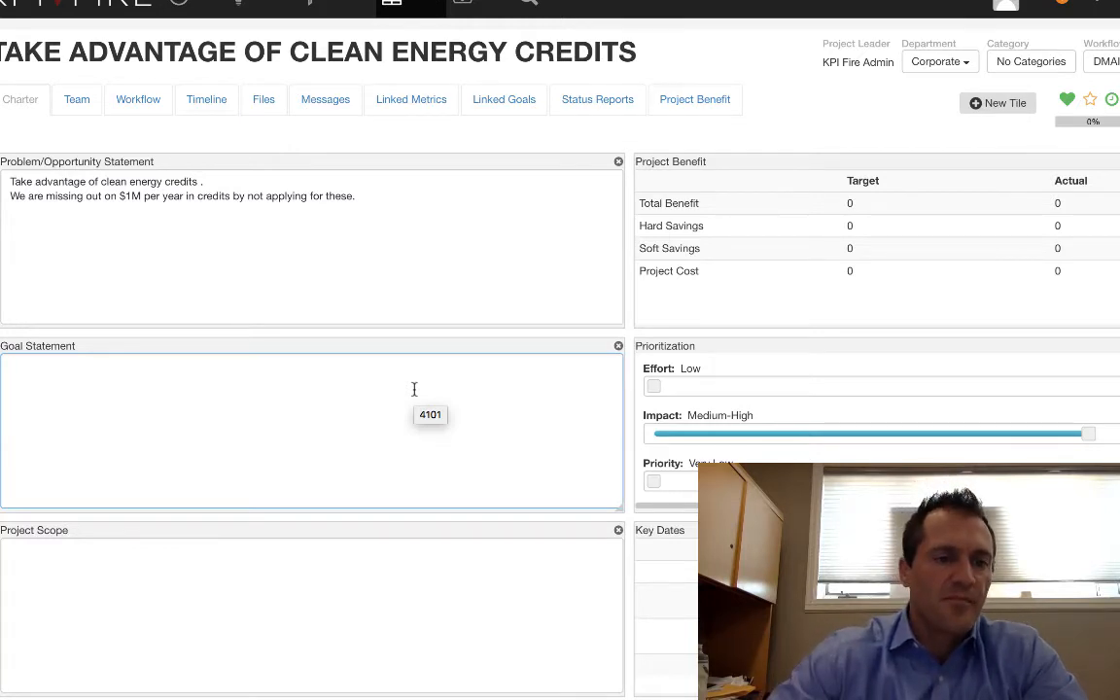
pyautogui.write('Submit for energy credits on ta')
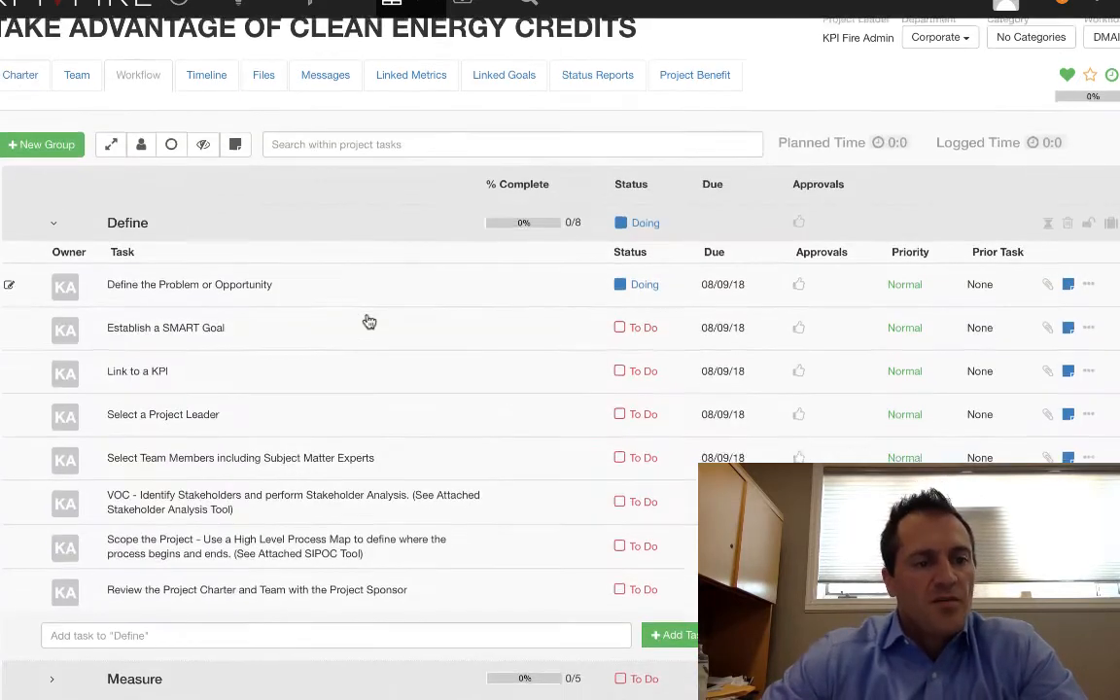
pyautogui.scroll(-1, 367, 320)
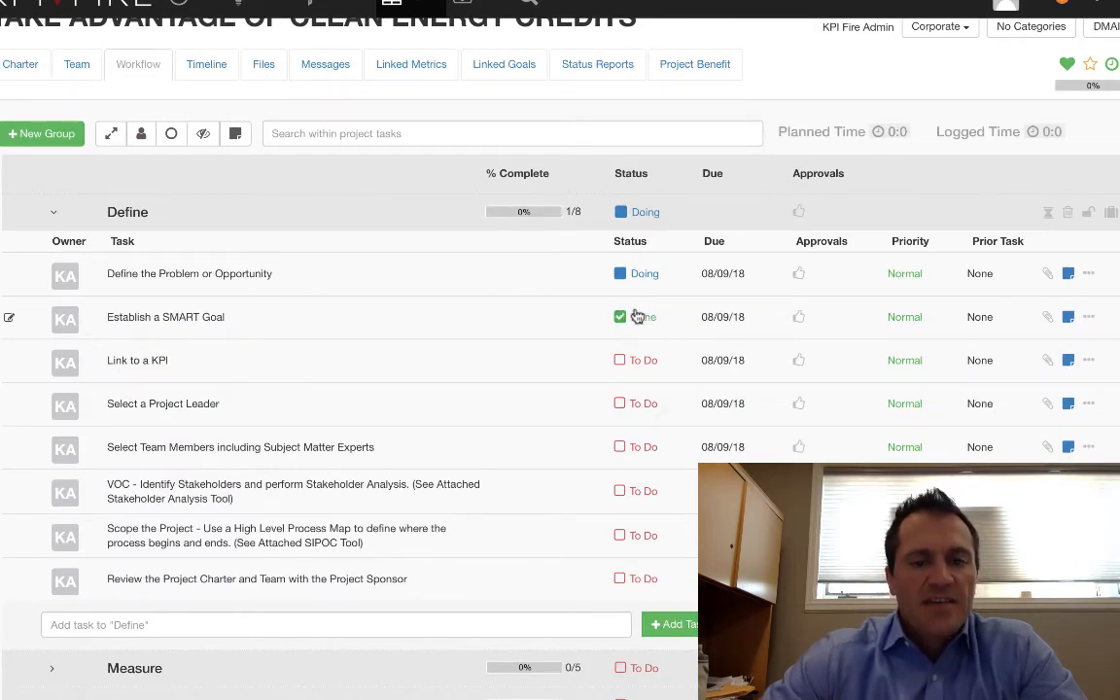
# Mark the Define the Problem or Opportunity and Link to a KPI workflow tasks as Done.
pyautogui.click(638, 272)
pyautogui.scroll(-3, 638, 271)
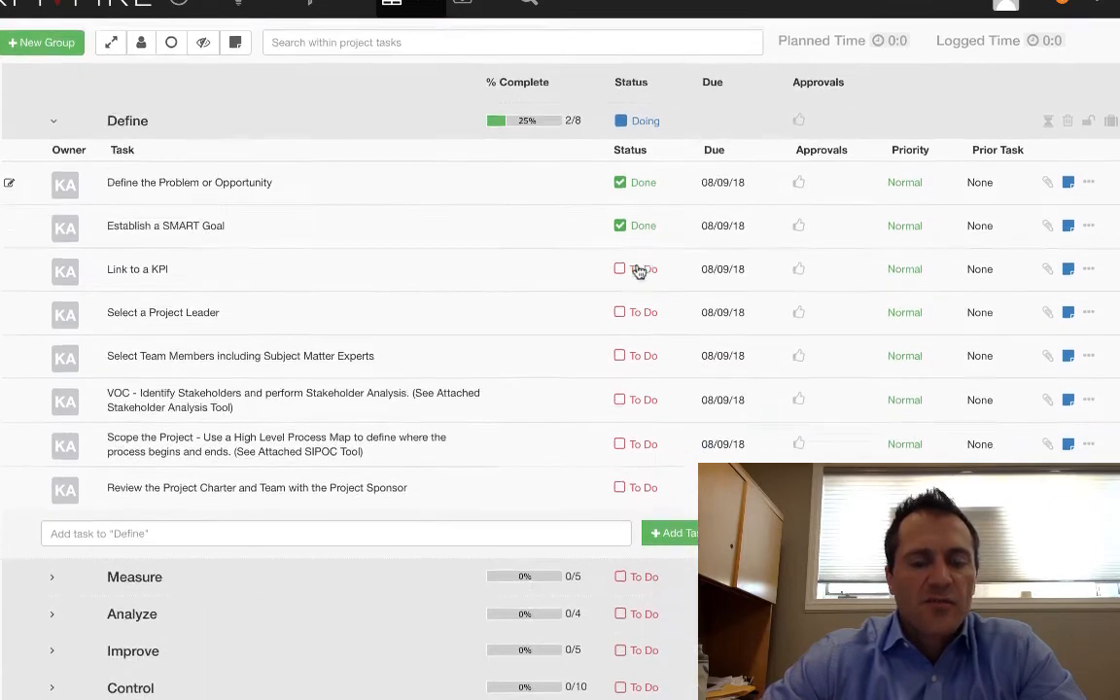
pyautogui.scroll(-1, 623, 274)
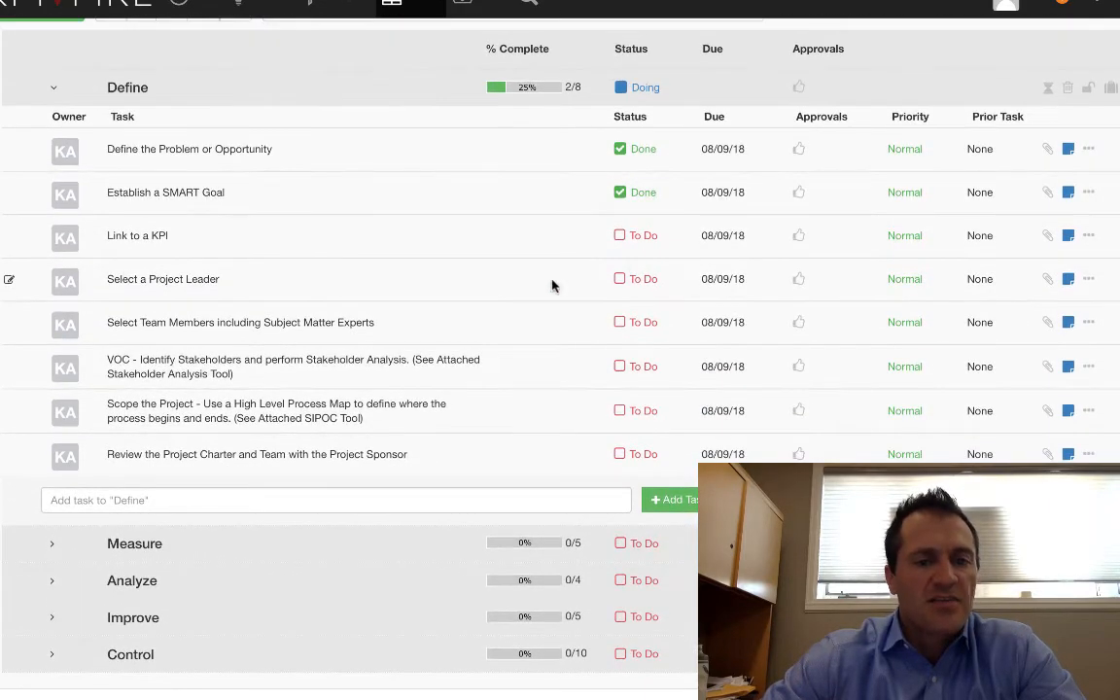
pyautogui.scroll(-1, 542, 309)
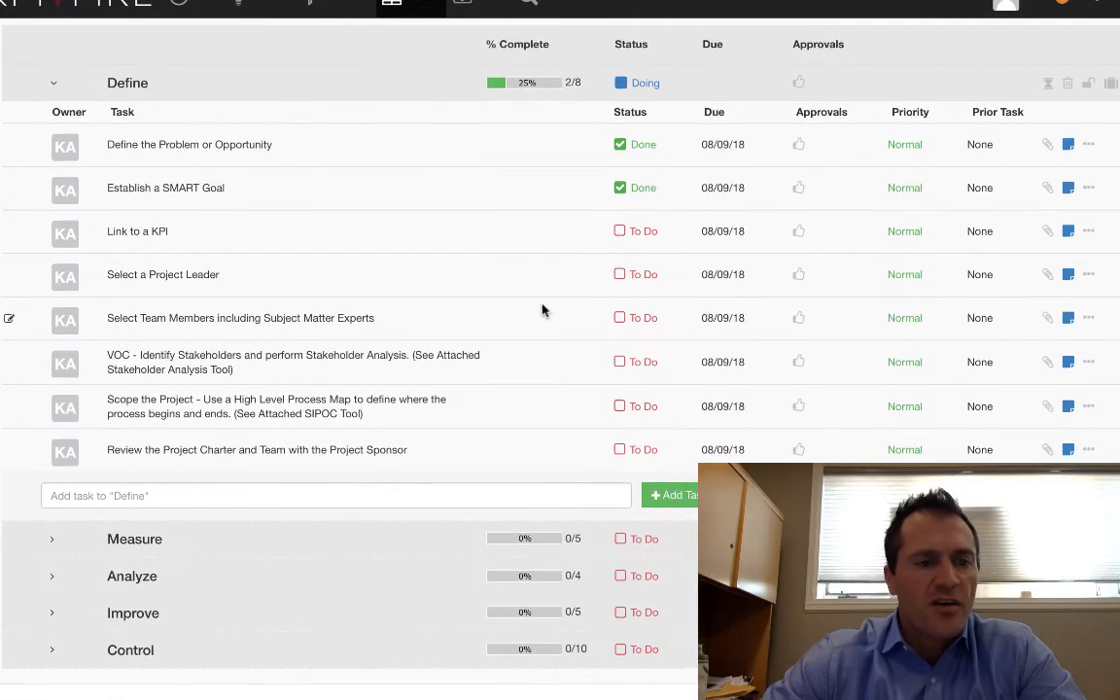
pyautogui.click(639, 237)
pyautogui.click(639, 237)
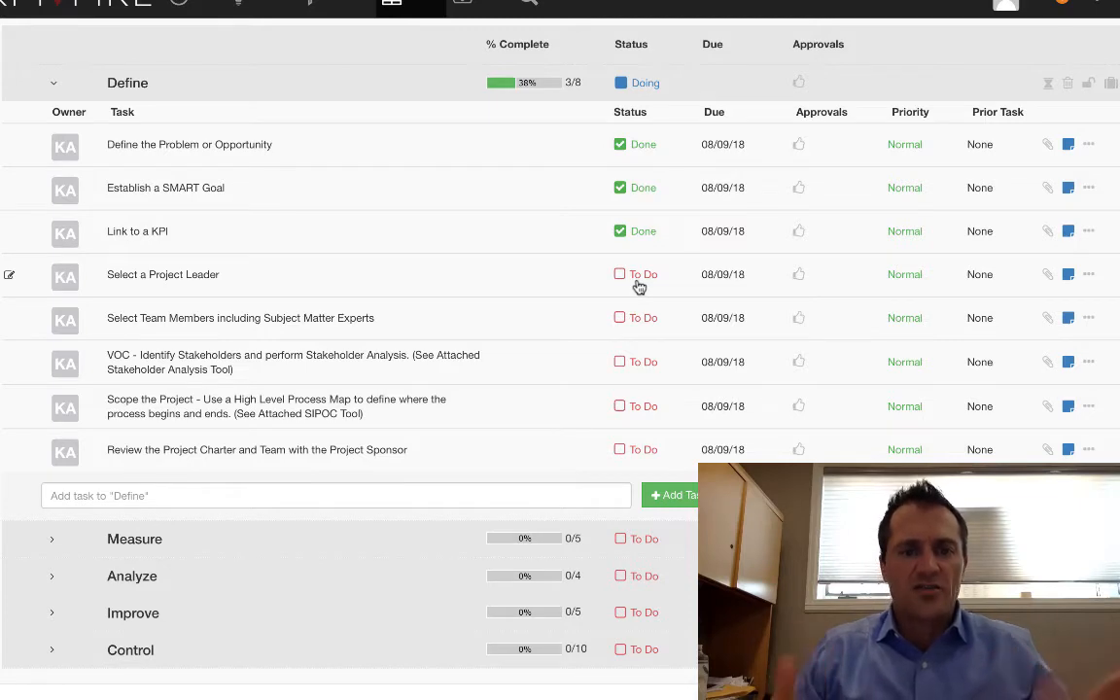
# Expand the Measure phase of the workflow and review its tasks.
pyautogui.click(53, 541)
pyautogui.scroll(-3, 59, 542)
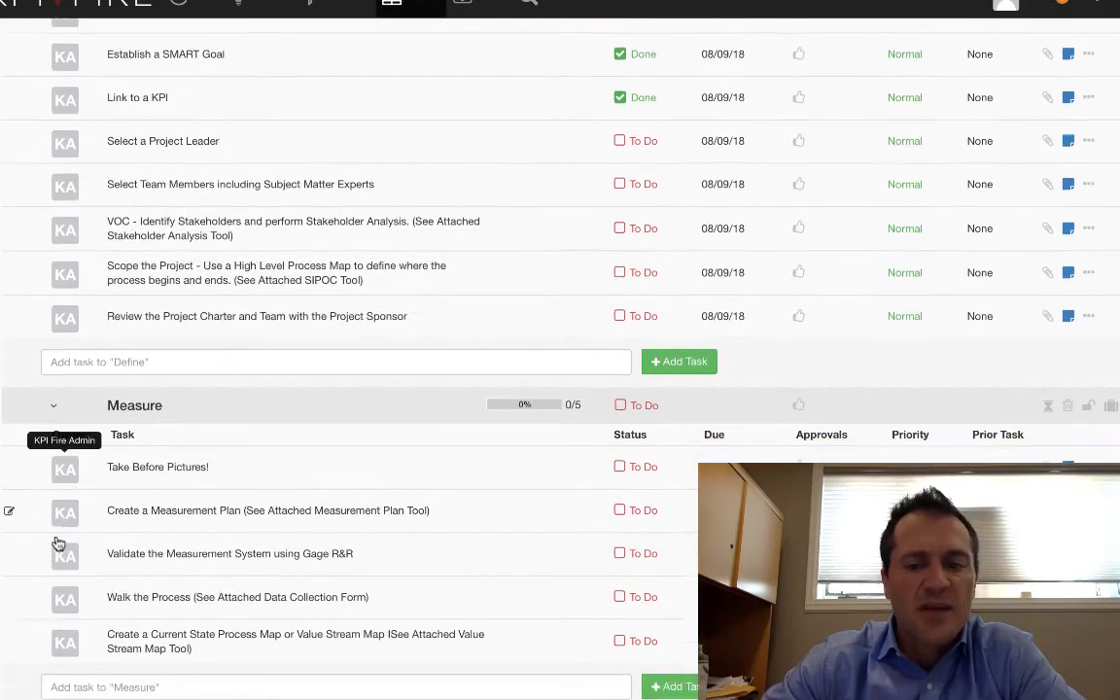
pyautogui.scroll(3, 259, 502)
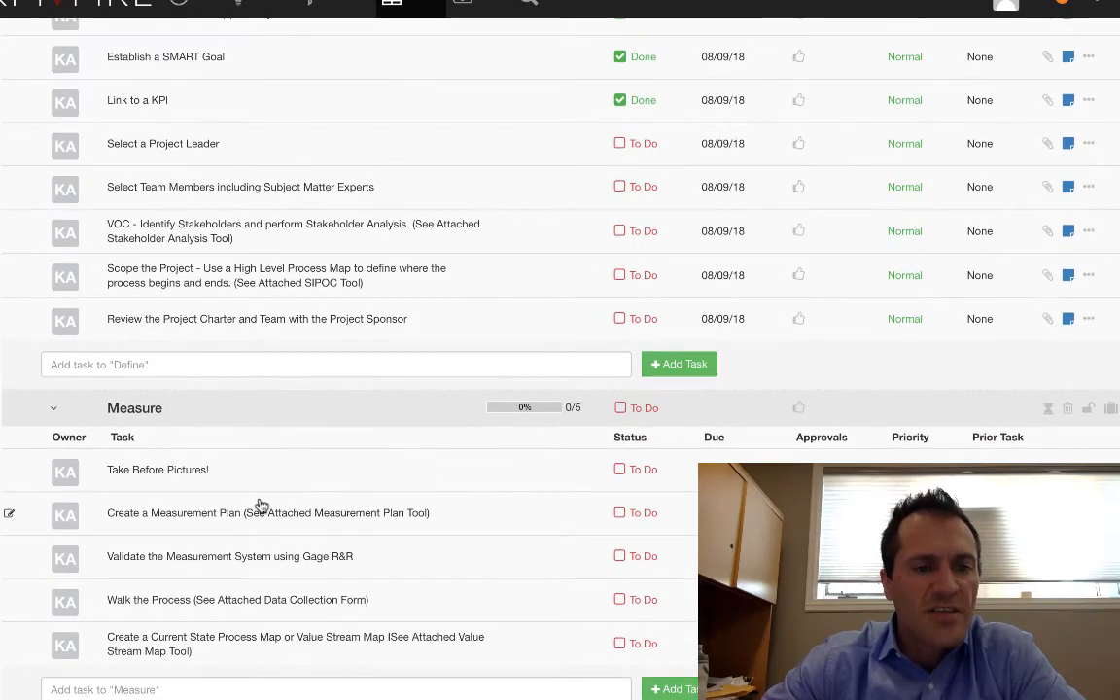
pyautogui.scroll(-4, 260, 498)
pyautogui.scroll(-2, 260, 501)
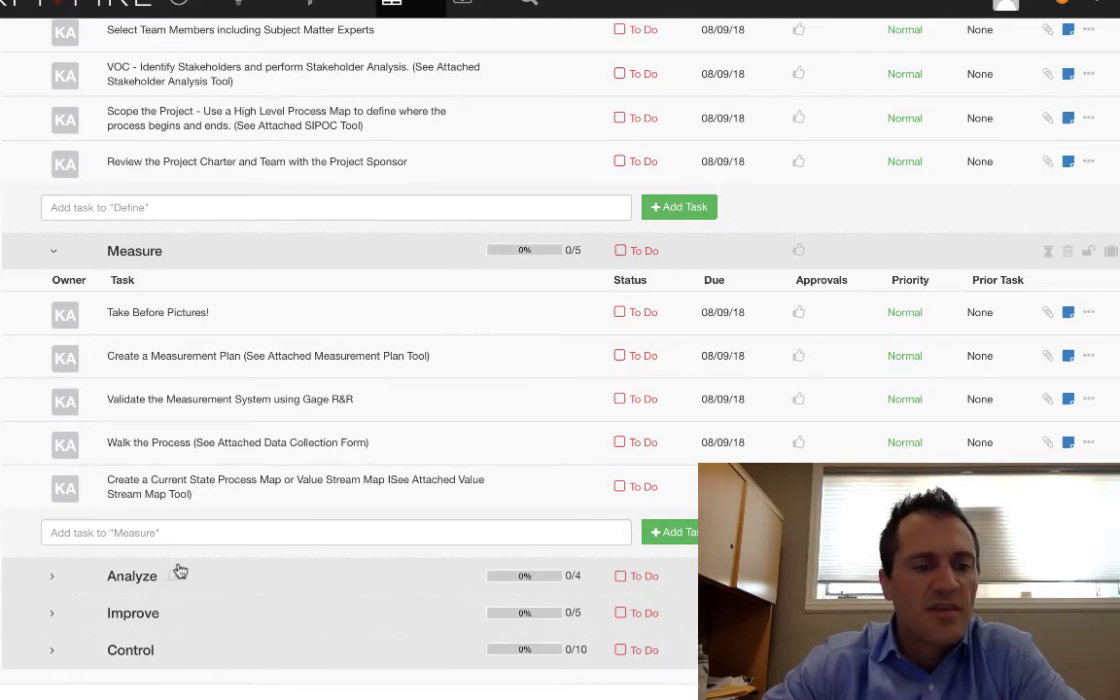
# Expand the Analyze and Improve phases and look through their tasks alongside the earlier phases.
pyautogui.click(51, 576)
pyautogui.scroll(-5, 198, 552)
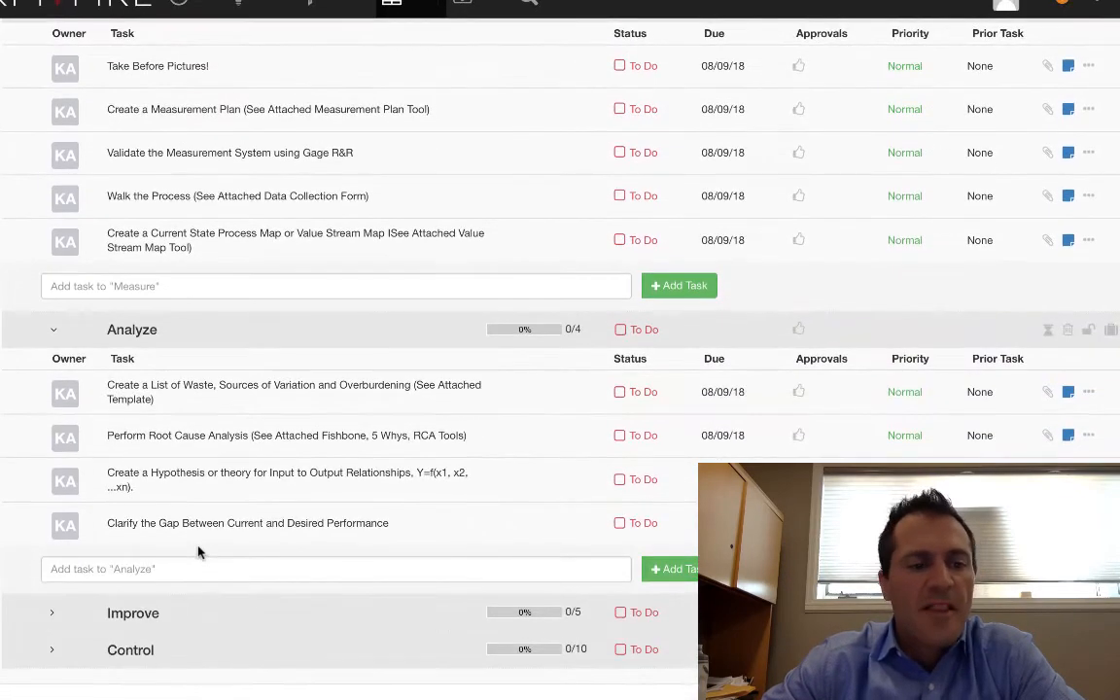
pyautogui.click(54, 615)
pyautogui.scroll(-3, 252, 561)
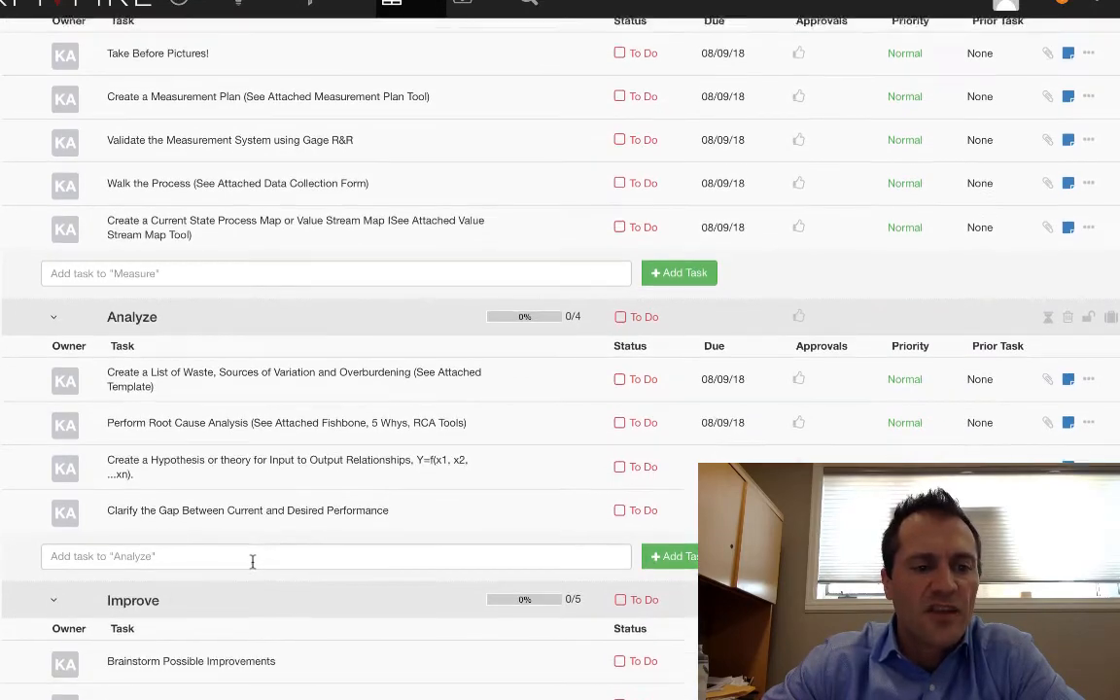
pyautogui.scroll(-3, 253, 567)
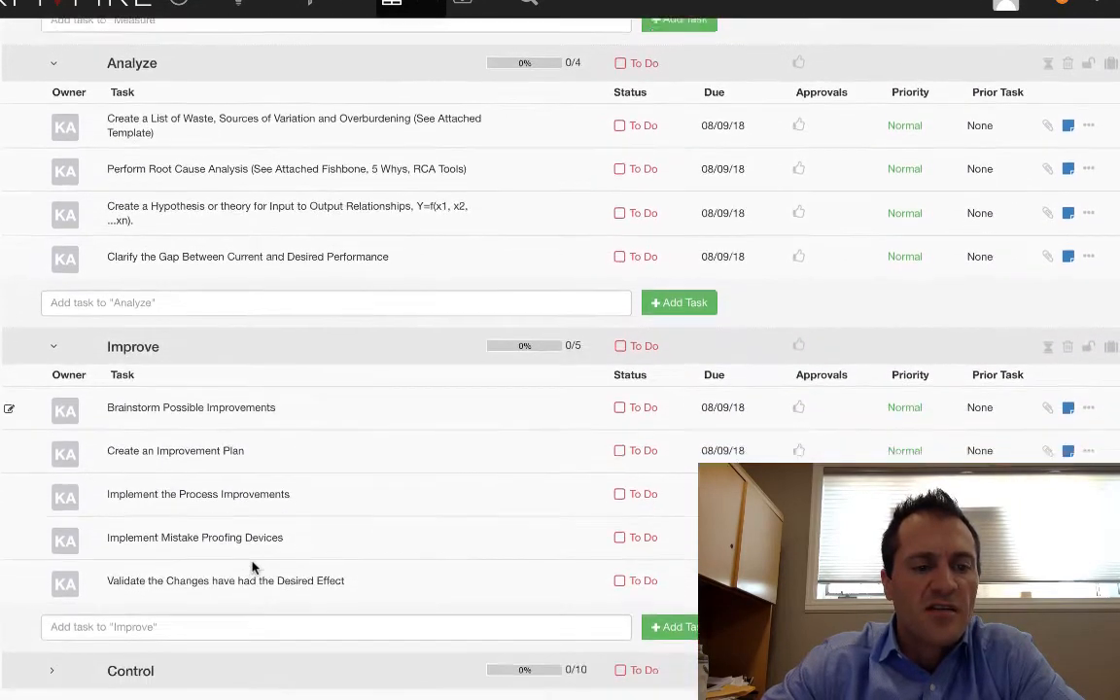
pyautogui.scroll(4, 254, 569)
pyautogui.scroll(8, 254, 569)
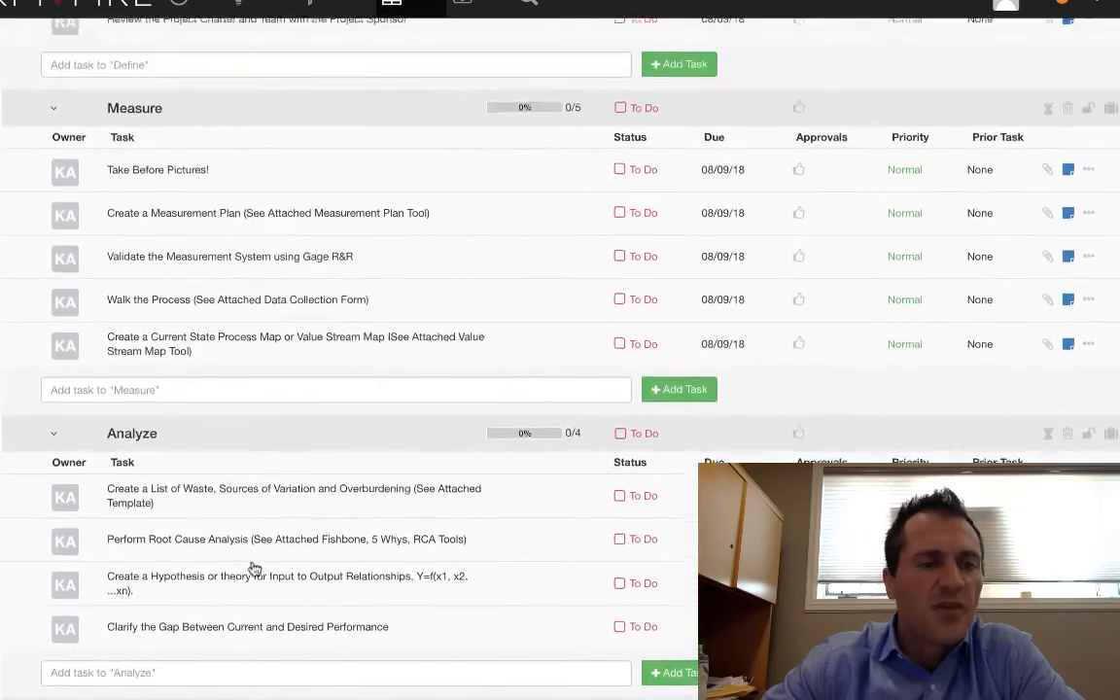
pyautogui.scroll(3, 253, 567)
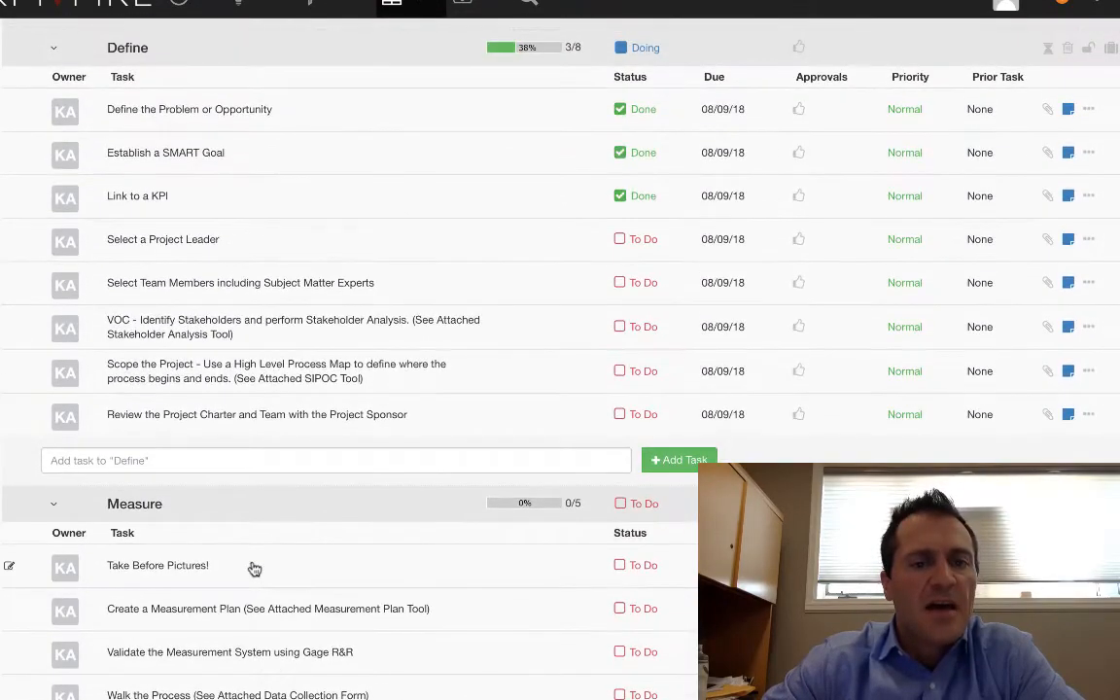
pyautogui.scroll(-8, 249, 240)
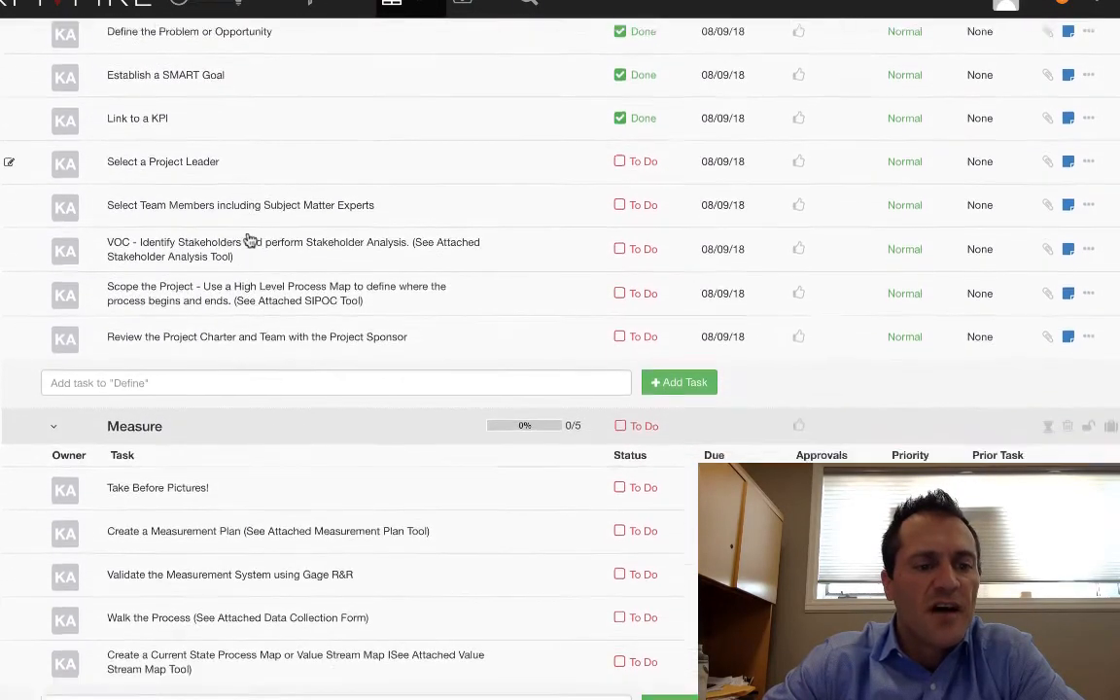
pyautogui.scroll(-6, 249, 243)
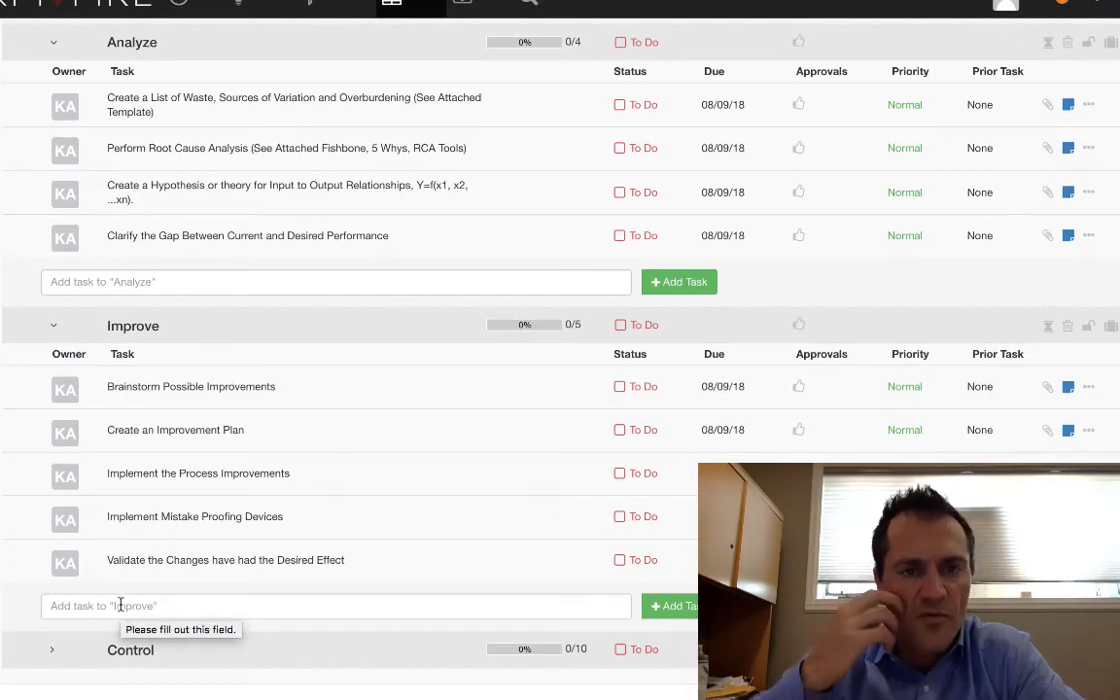
# Expand the Control phase and read through its closing tasks, from Take After Pictures to Share Best Practices.
pyautogui.click(53, 653)
pyautogui.scroll(-5, 52, 657)
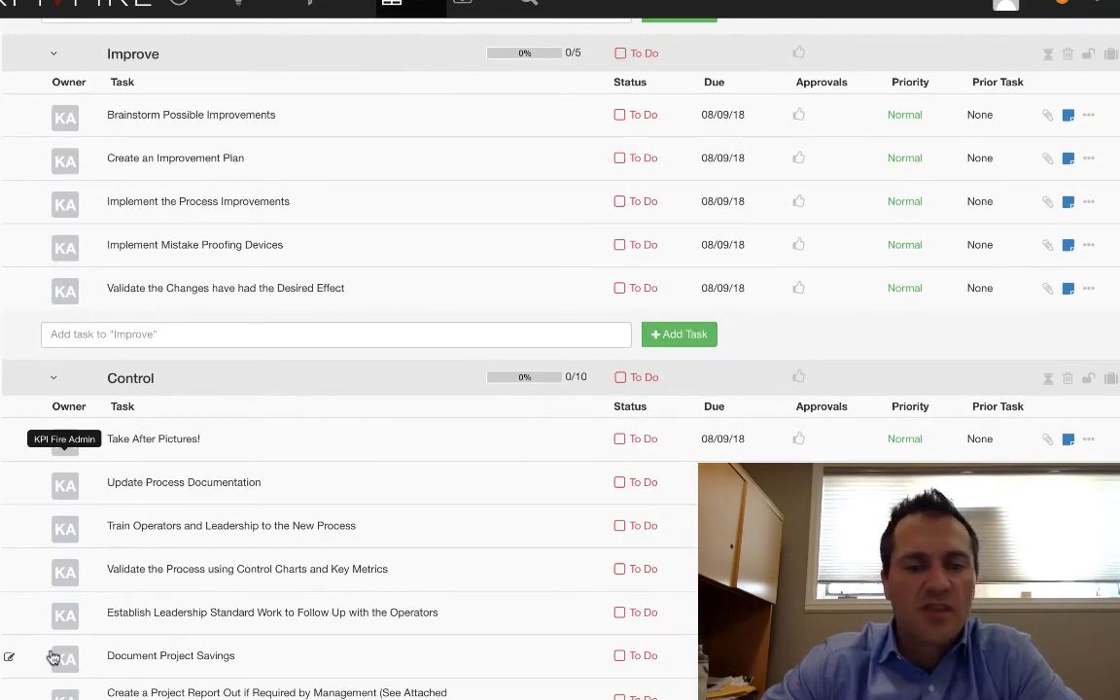
pyautogui.scroll(-3, 290, 537)
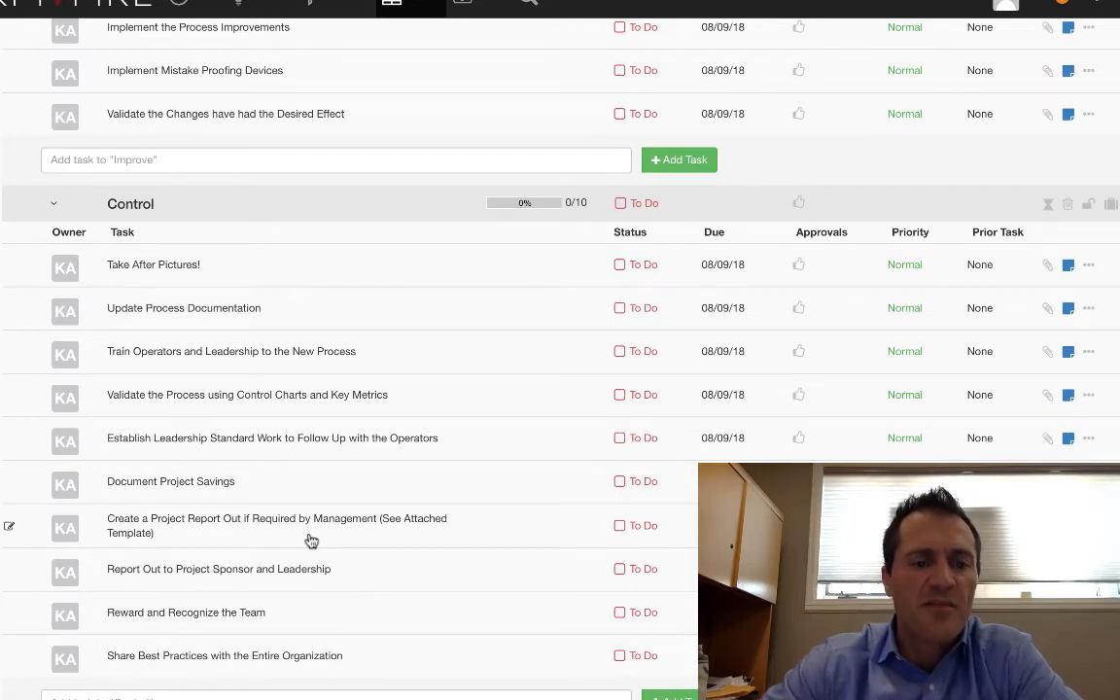
pyautogui.scroll(-2, 311, 541)
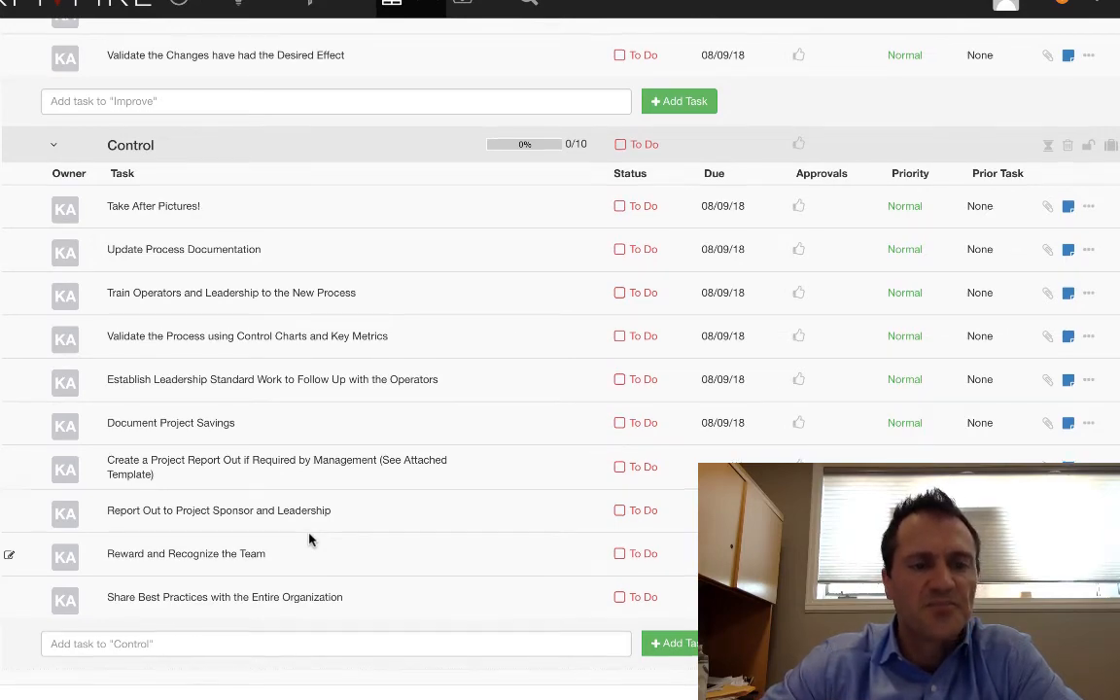
pyautogui.scroll(20, 312, 540)
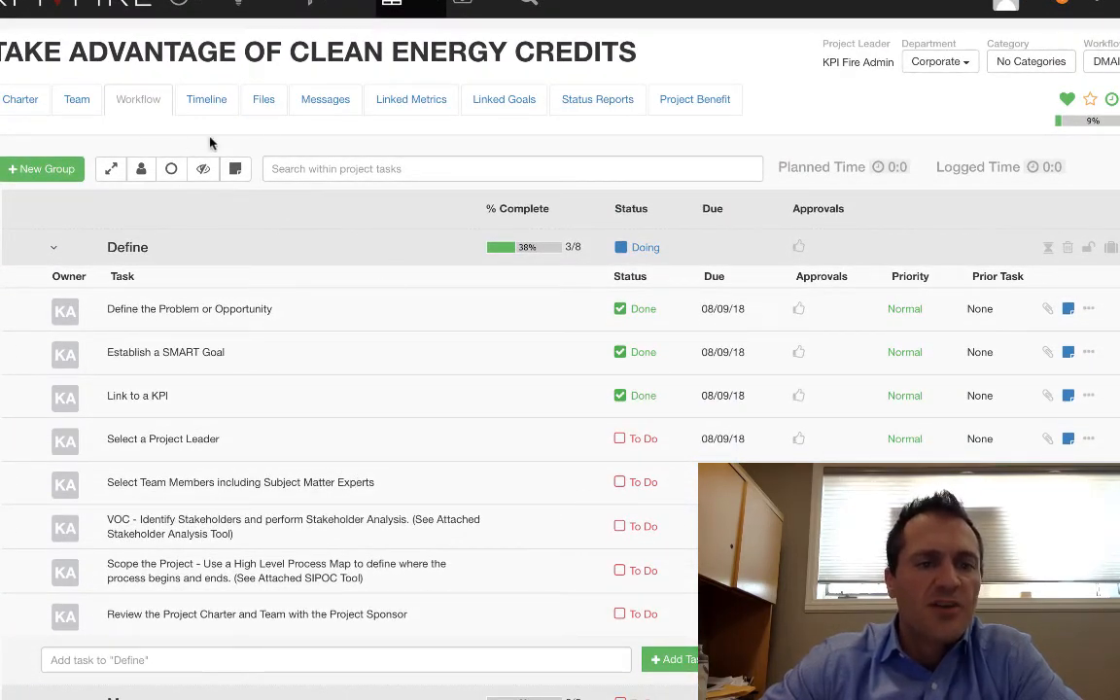
# Link the project to the Cost metric and the Improve Financial Performance goal, listing all available metrics and goals.
pyautogui.click(412, 101)
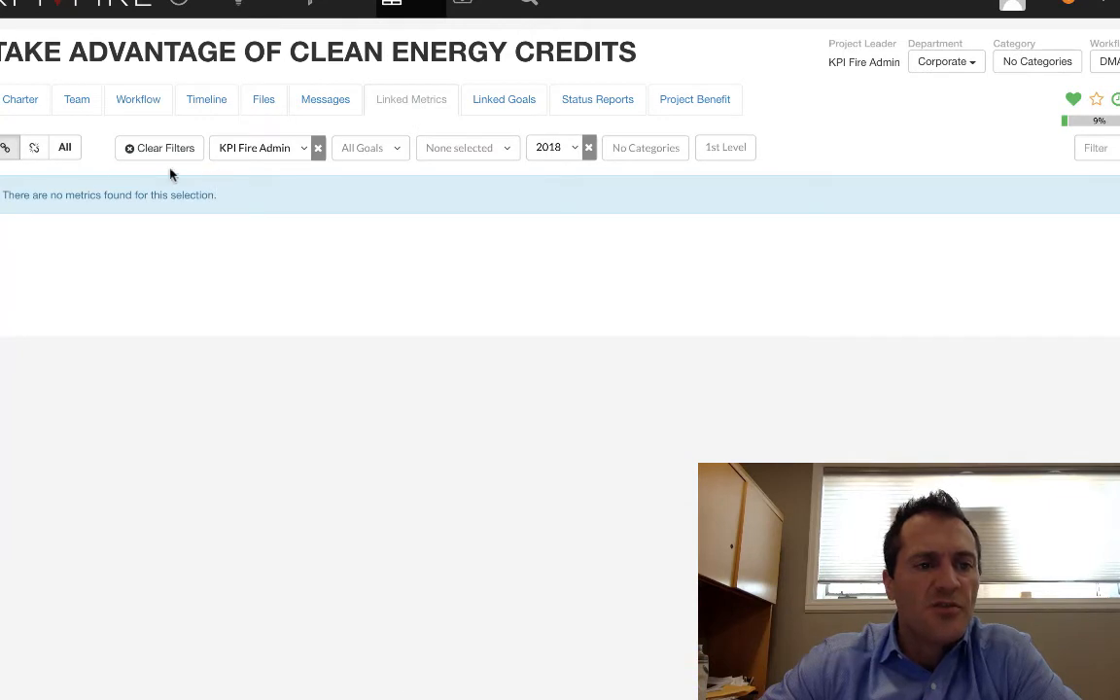
pyautogui.click(64, 148)
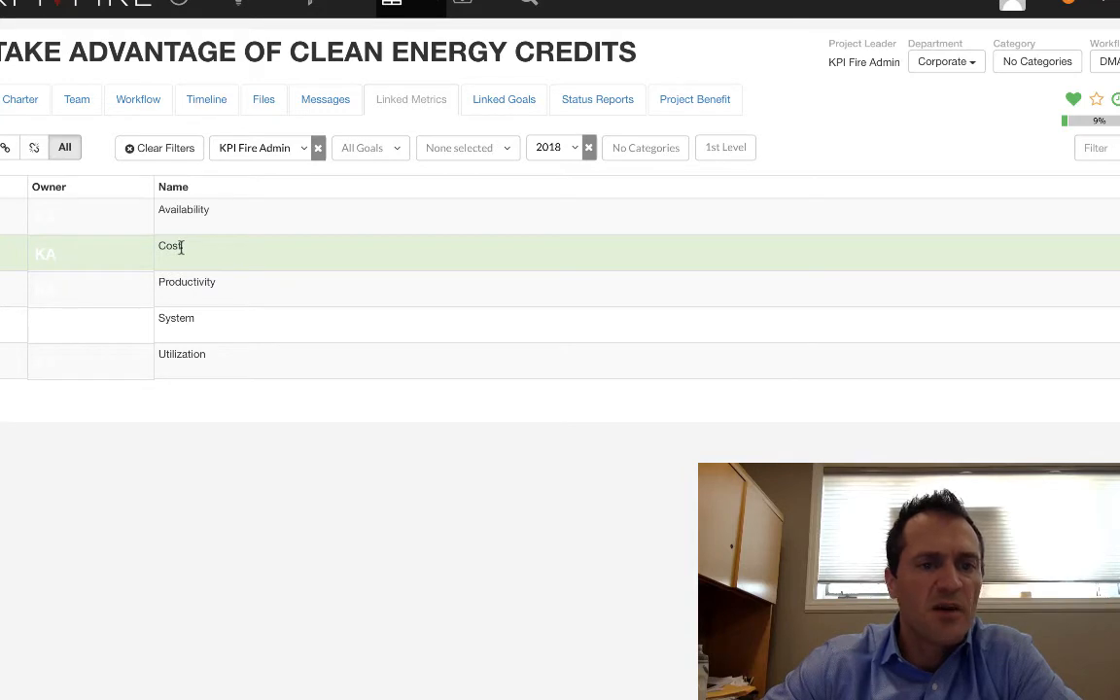
pyautogui.click(507, 101)
pyautogui.click(66, 148)
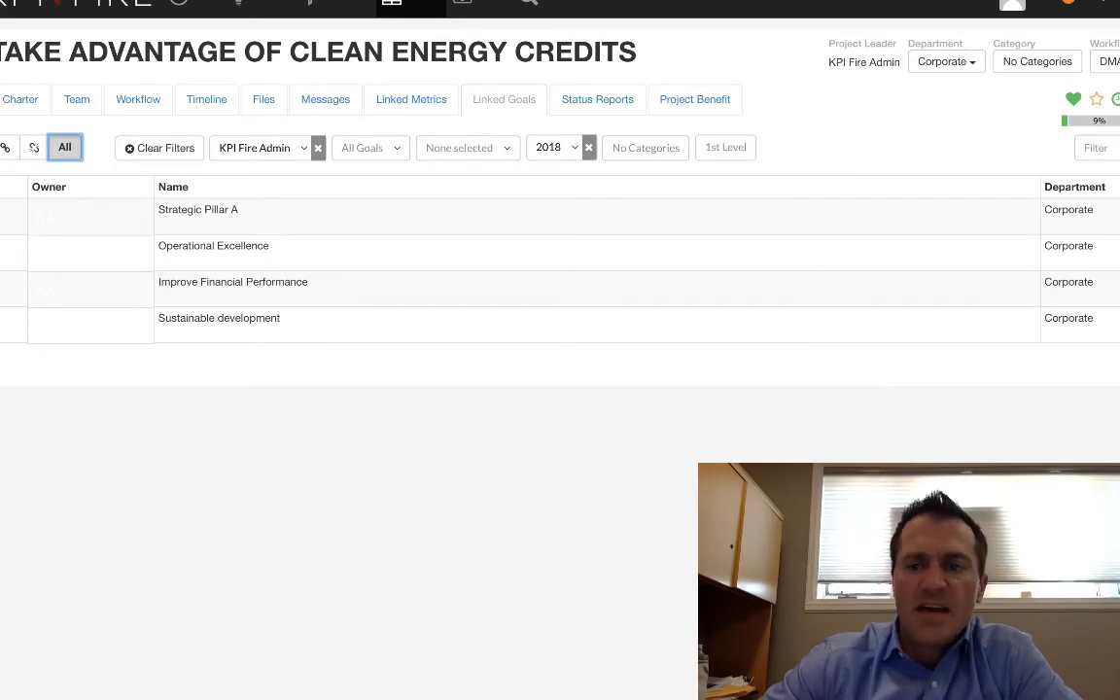
pyautogui.click(1116, 290)
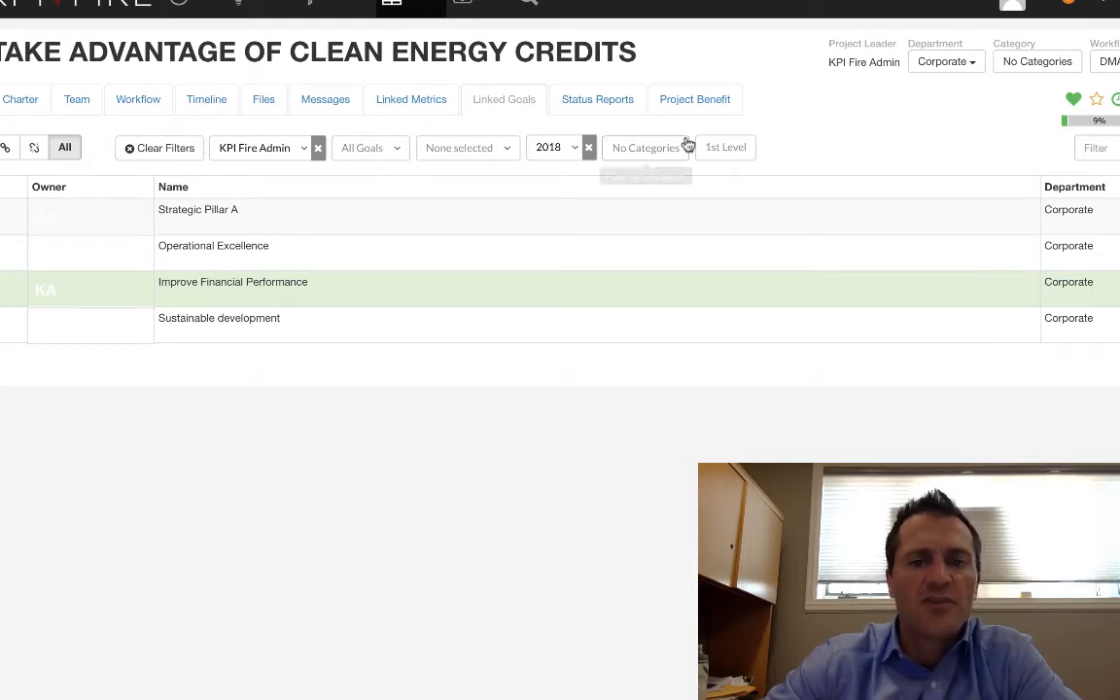
# Examine the project's status report form and the available reminder frequencies.
pyautogui.click(597, 105)
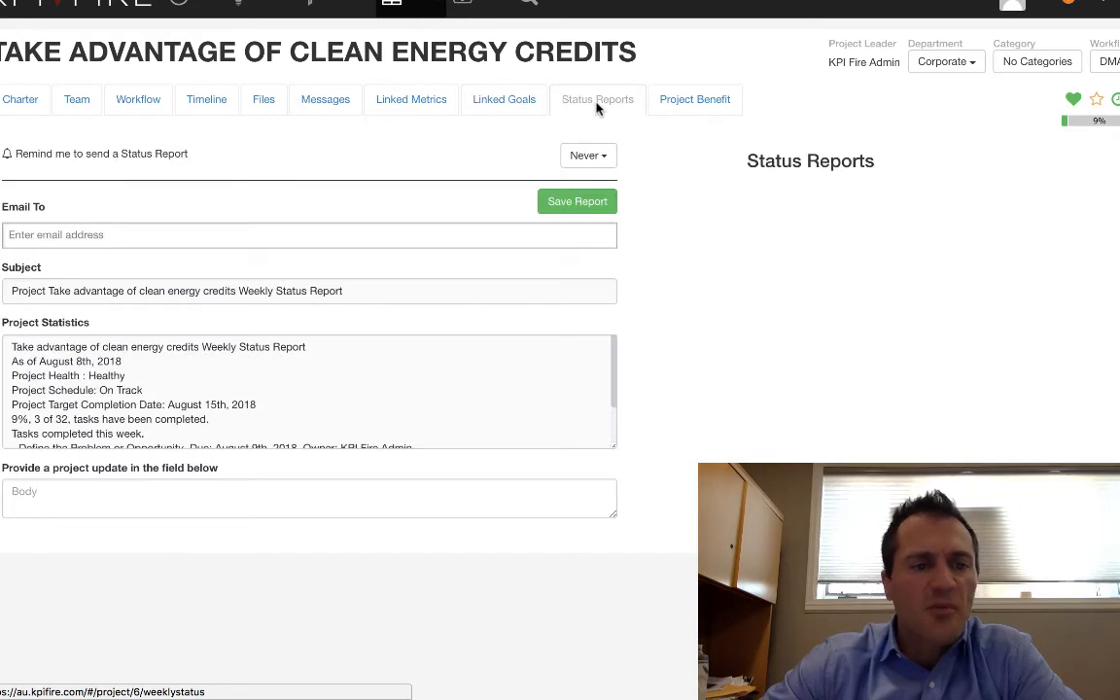
pyautogui.click(597, 158)
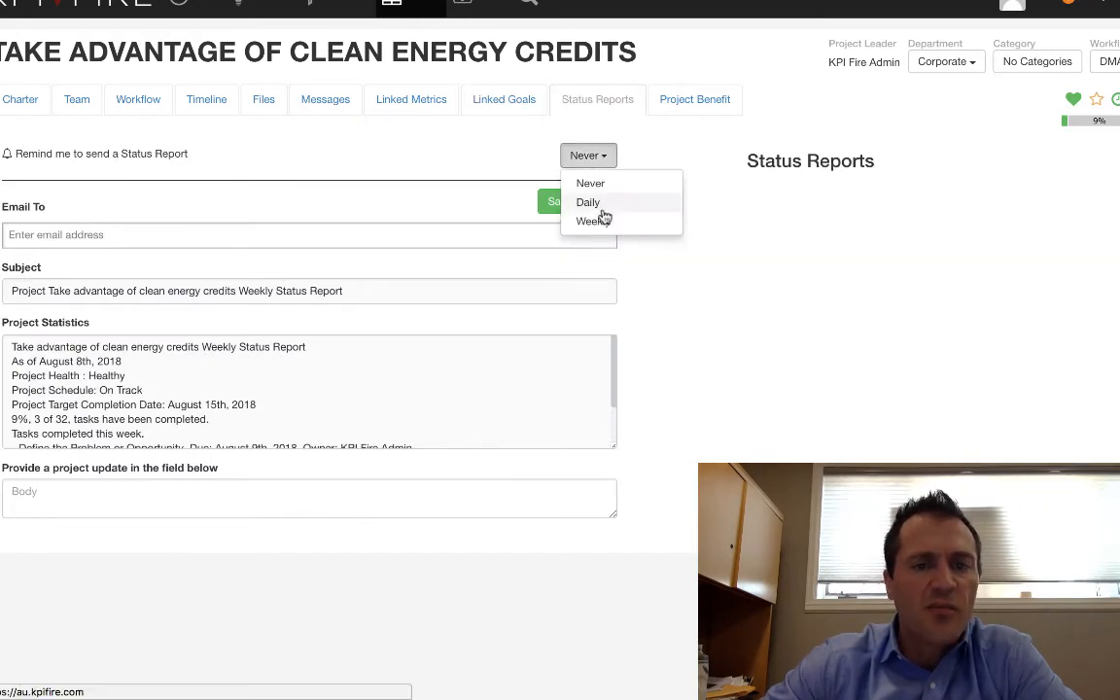
pyautogui.click(667, 256)
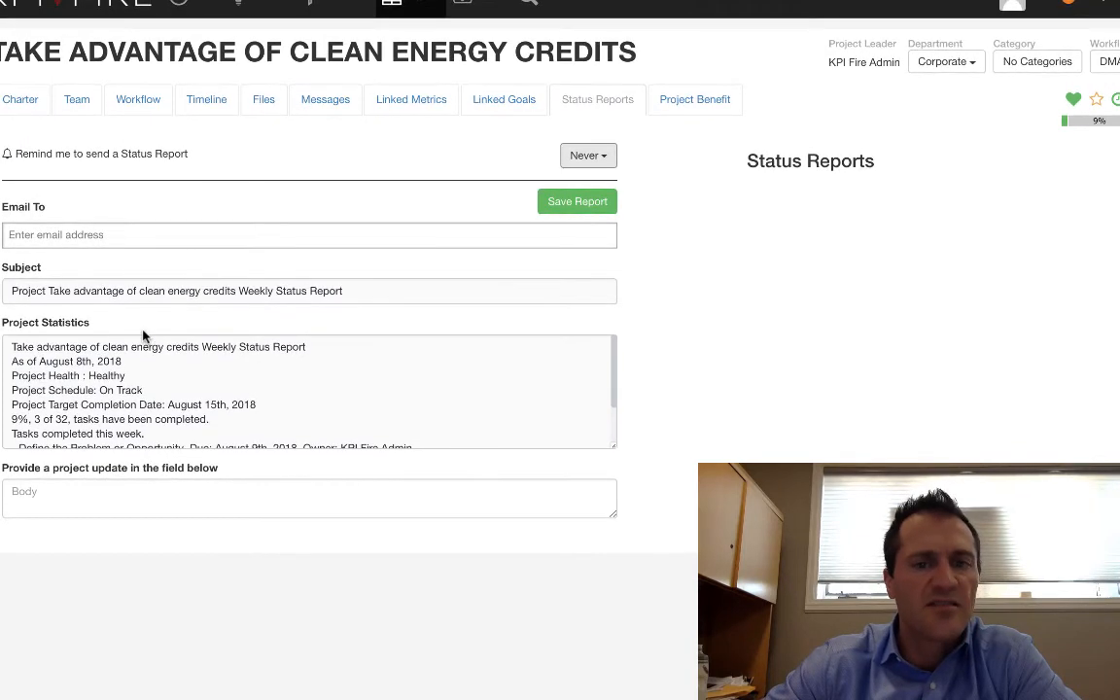
# In the project benefit's Hard Savings metric, set the monthly target to 100,000 for January through December 2018.
pyautogui.click(700, 112)
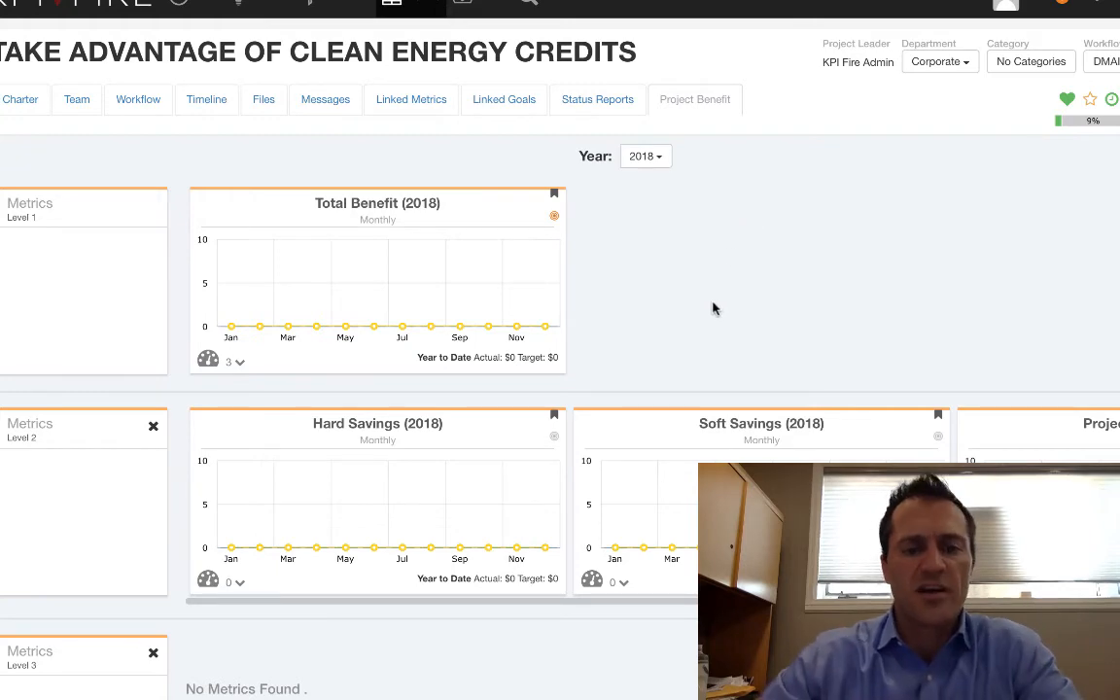
pyautogui.click(375, 428)
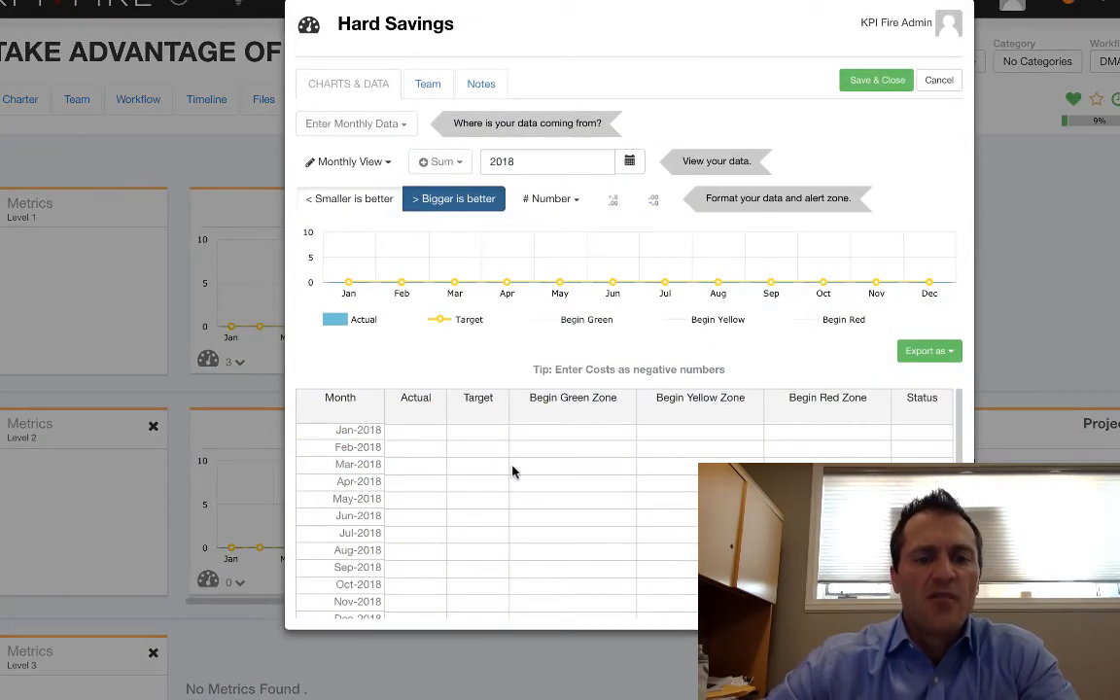
pyautogui.click(471, 431)
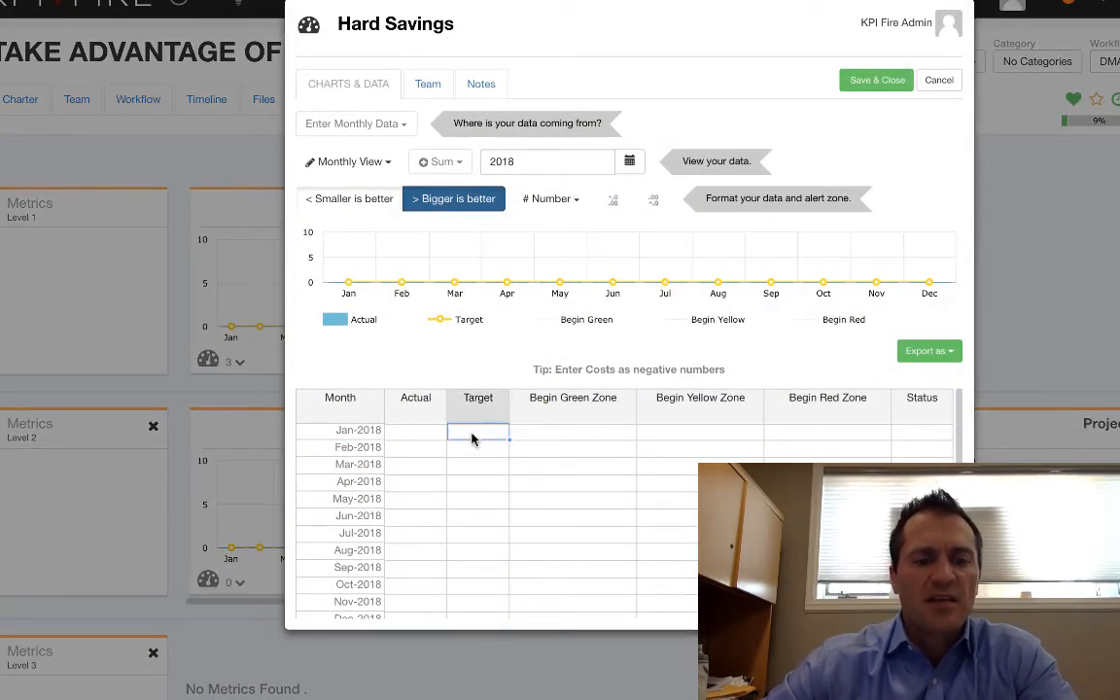
pyautogui.write('100000')
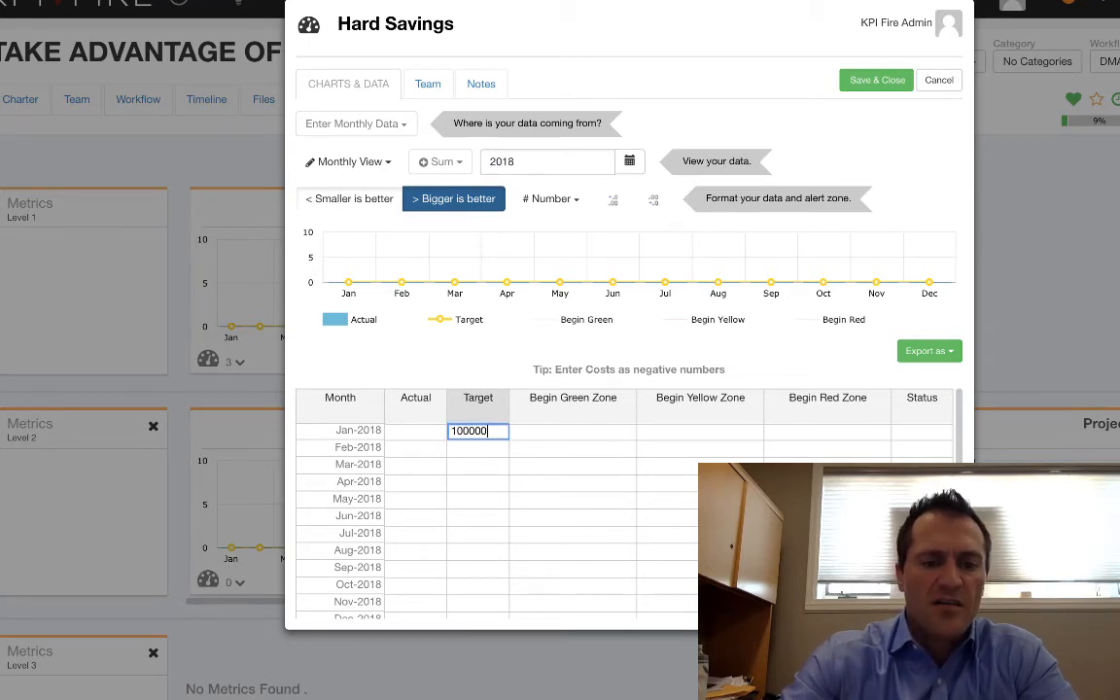
pyautogui.press('Return')
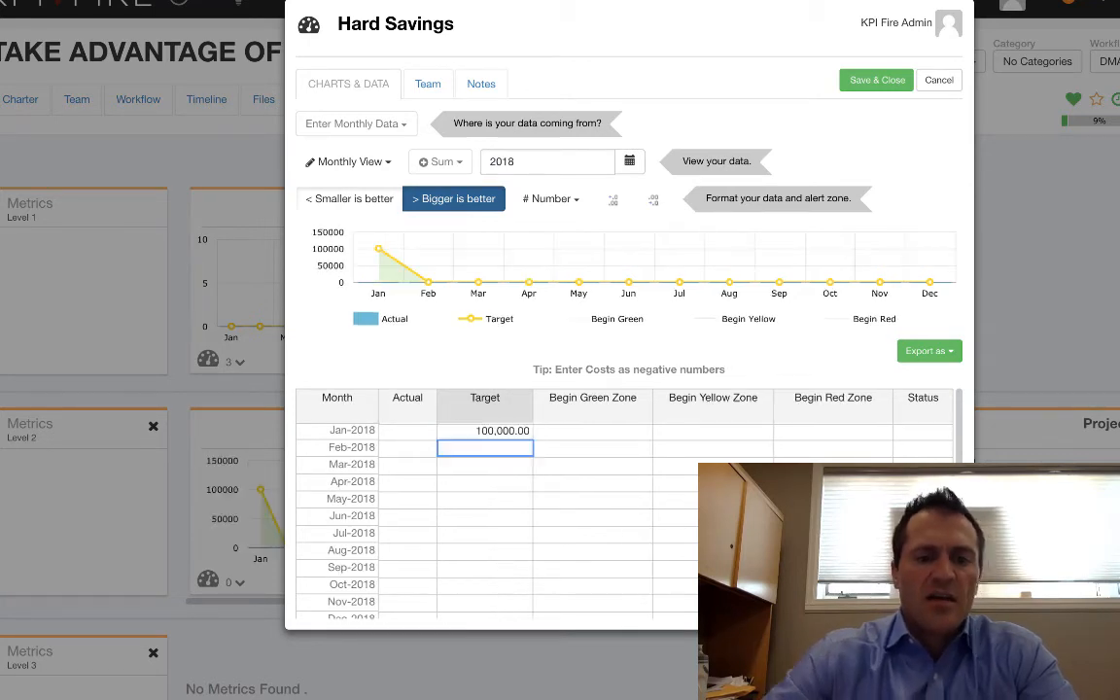
pyautogui.click(510, 433)
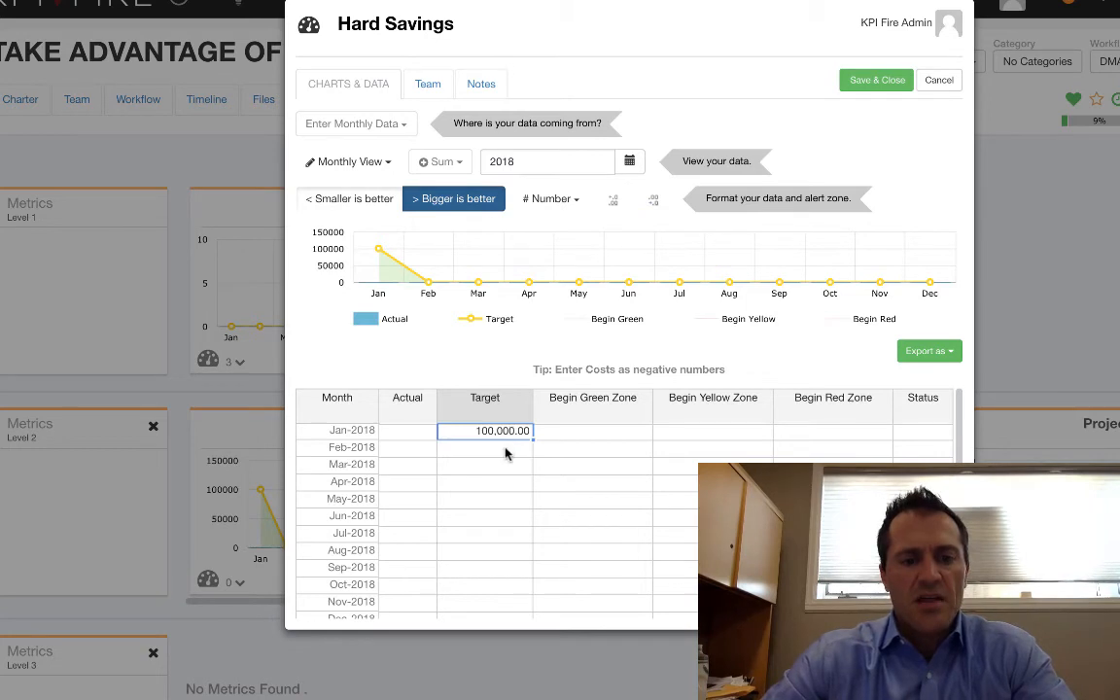
pyautogui.moveTo(503, 449); pyautogui.dragTo(503, 626)
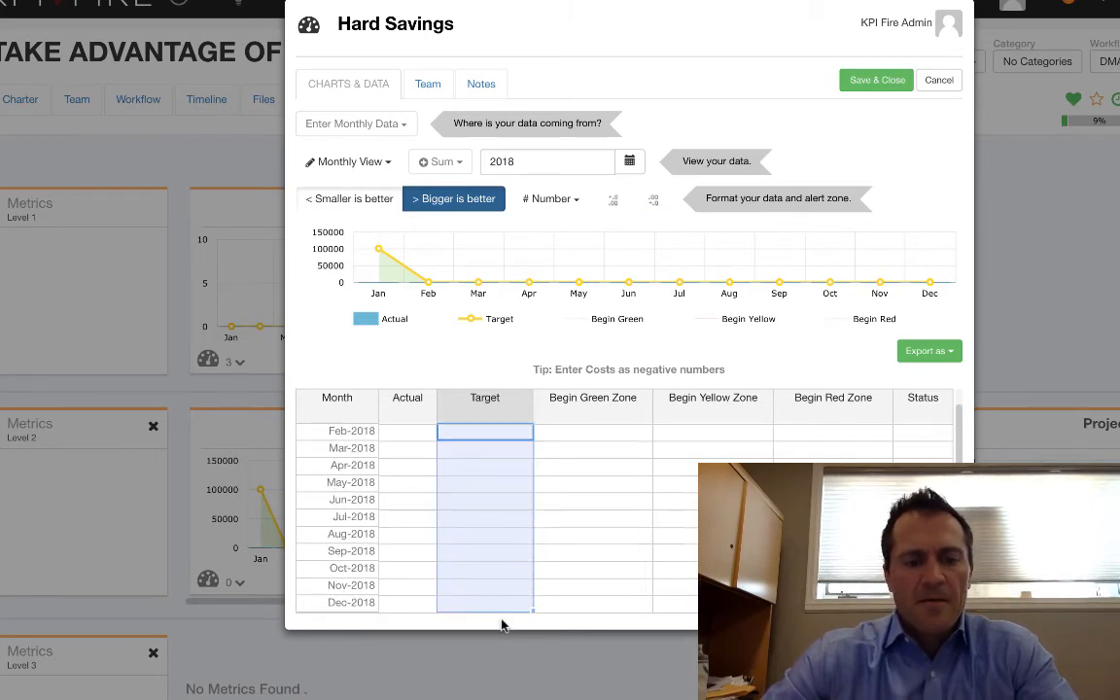
pyautogui.write('100,000.00 100,000.00 100,000.00 100,000.00 100,000.00 100,000.00 100,000.00 100,000.00 100,000.00 100,000.00 100,000.00')
pyautogui.scroll(1, 502, 555)
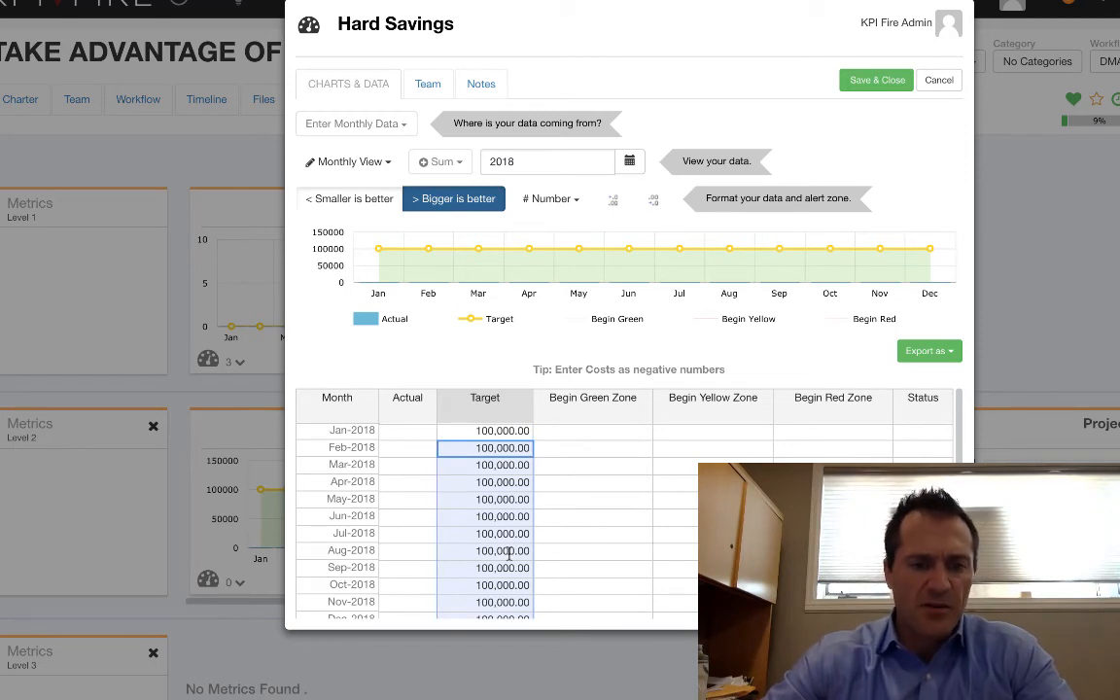
# Fill the Hard Savings actuals for January through July 2018 with the copied 100,000 value.
pyautogui.click(489, 431)
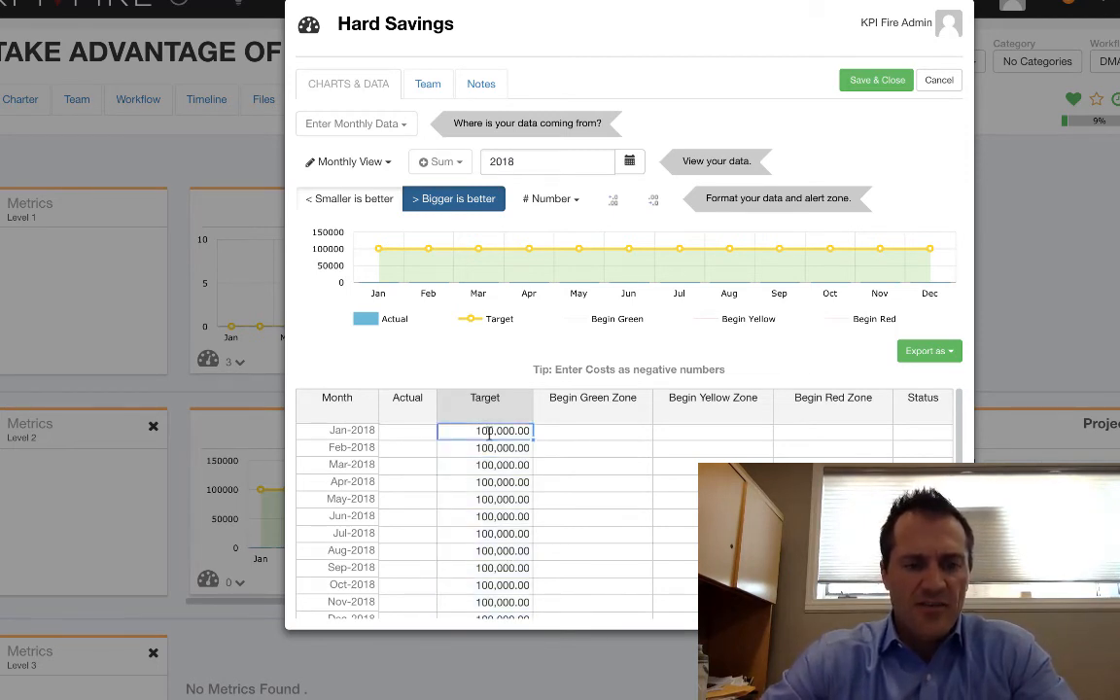
pyautogui.moveTo(412, 433); pyautogui.dragTo(414, 537)
pyautogui.write('100,000.00 100,000.00 100,000.00 100,000.00 100,000.00 100,000.00 100,000.00')
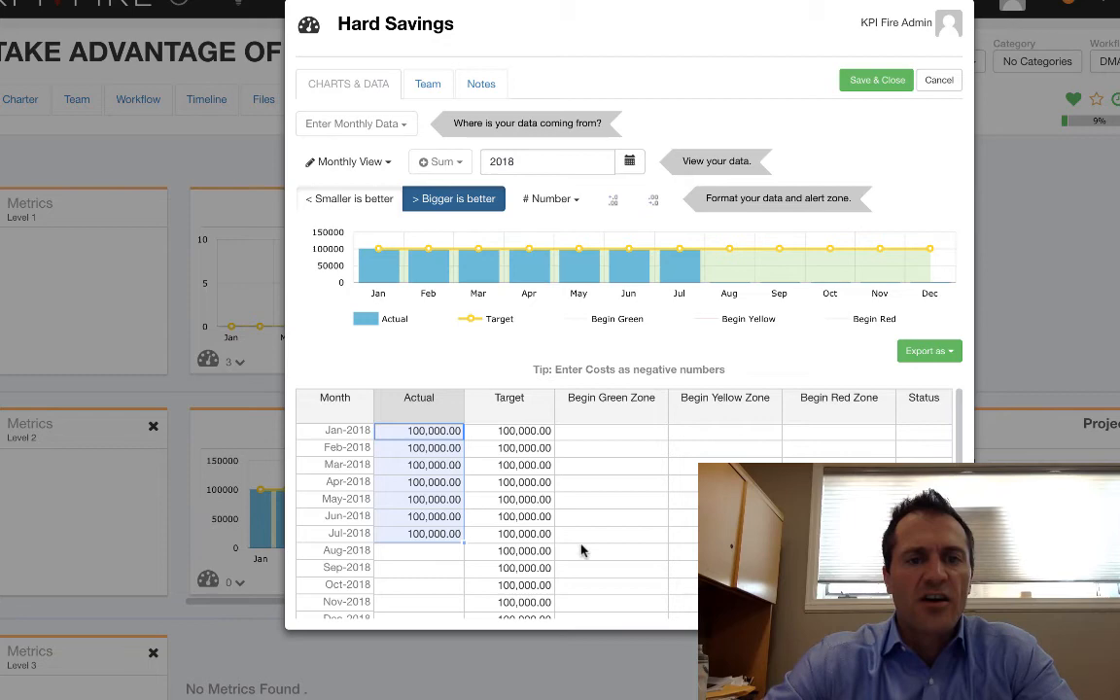
# Save the Hard Savings metric data and return to the clean energy credits project's charter.
pyautogui.click(878, 82)
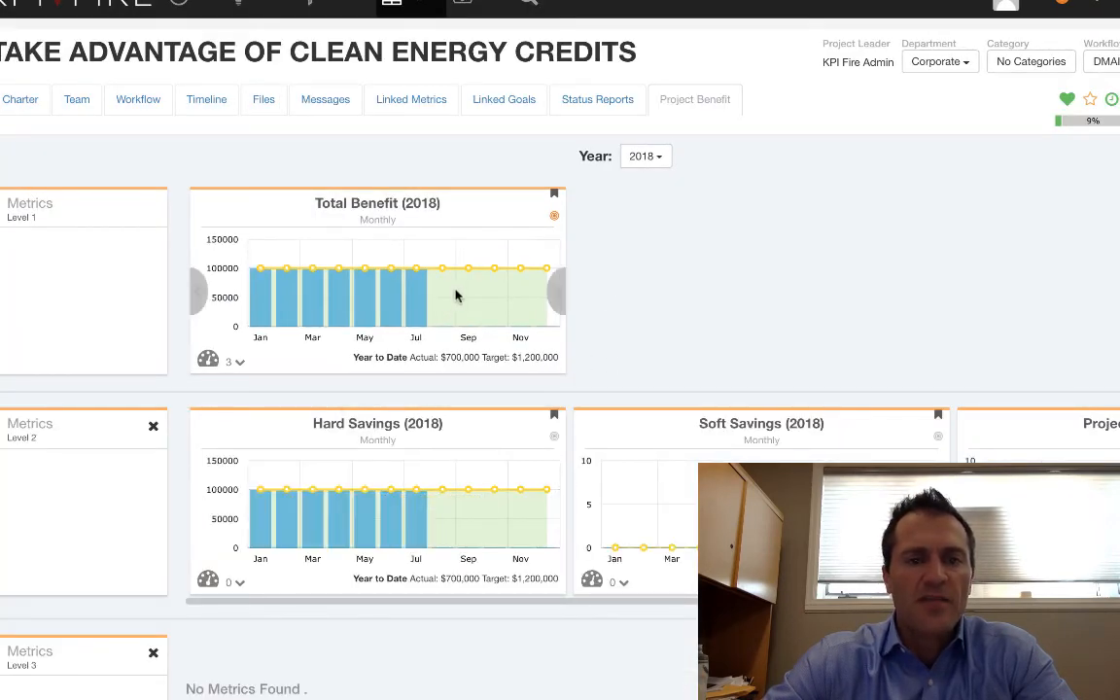
pyautogui.click(20, 105)
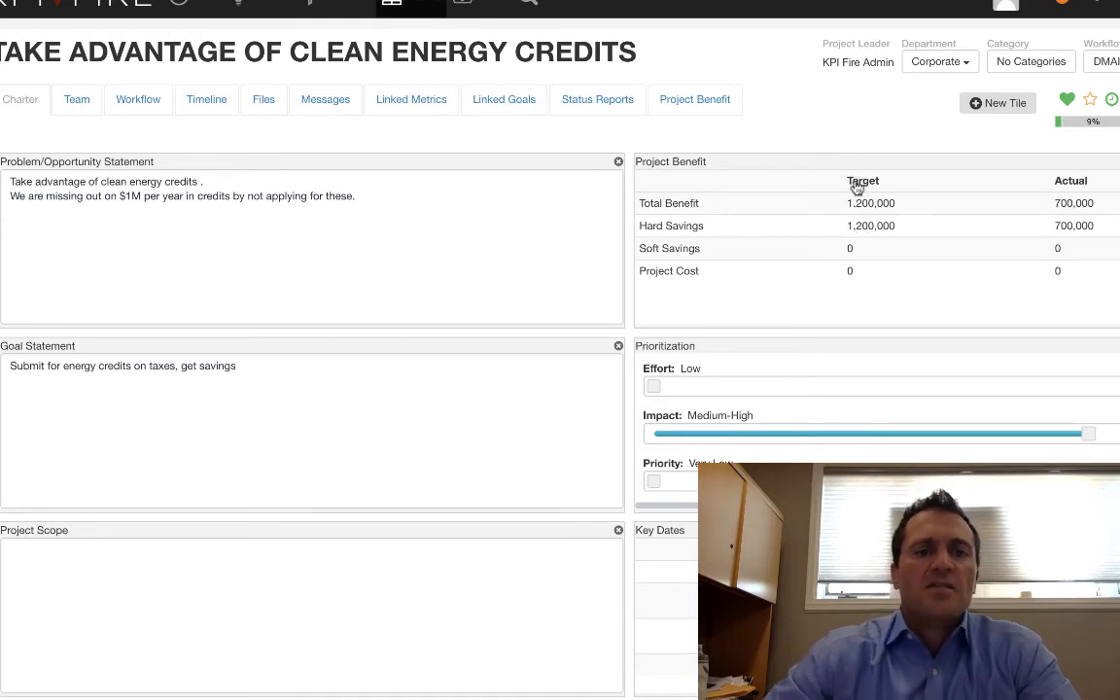
# Show all projects in the timeline view and reschedule "This is an Active Project" to run from 08/10/18 to 08/25/18.
pyautogui.click(410, 6)
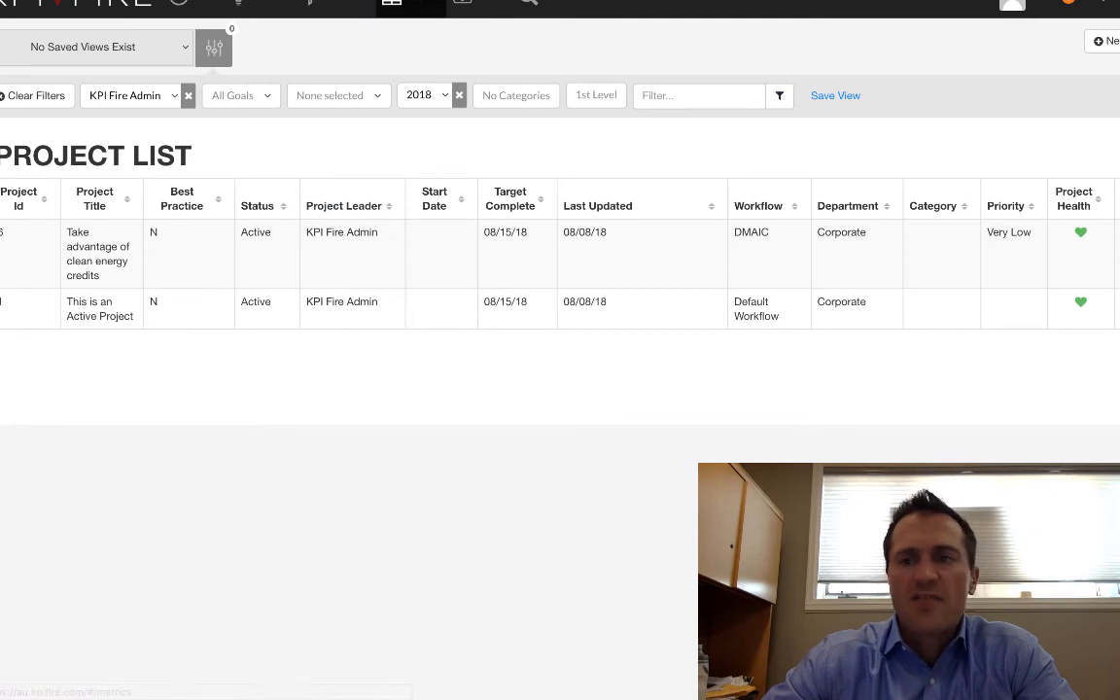
pyautogui.click(1118, 41)
pyautogui.click(1108, 89)
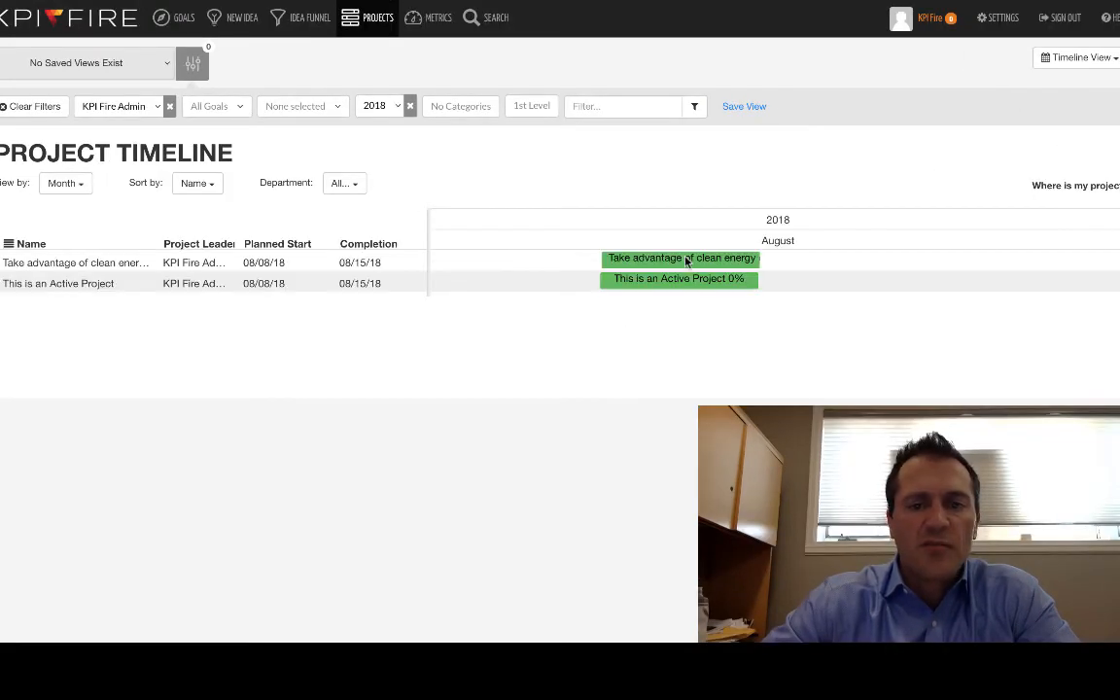
pyautogui.moveTo(685, 261)
pyautogui.mouseDown()
pyautogui.moveTo(870, 259)
pyautogui.moveTo(686, 263)
pyautogui.mouseUp()
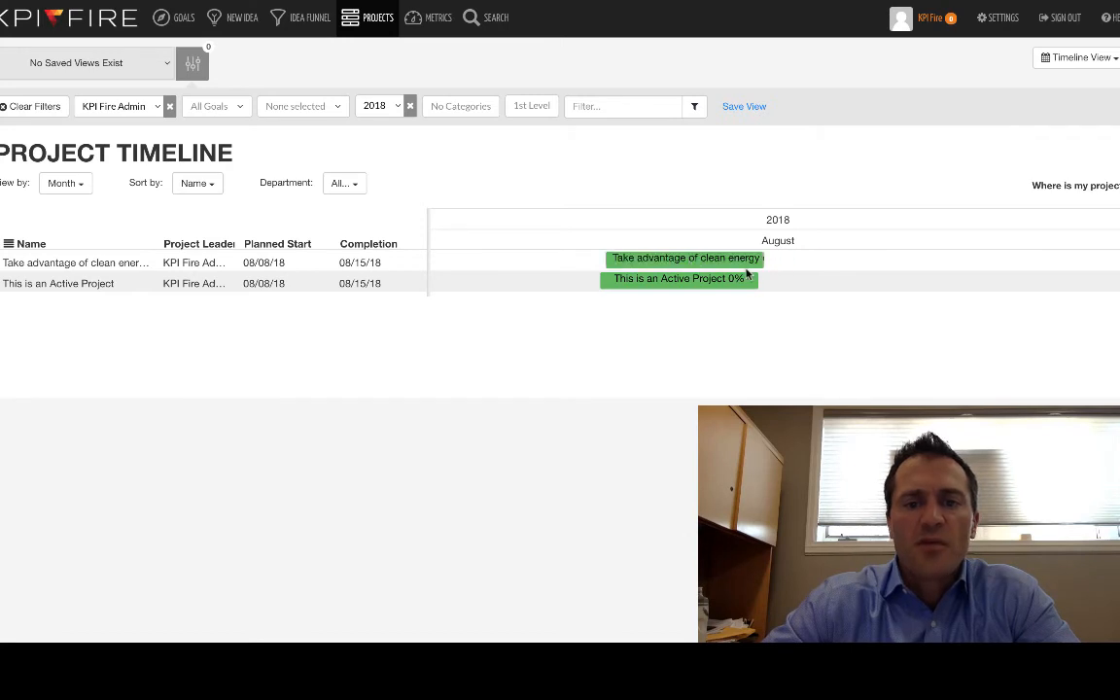
pyautogui.moveTo(762, 283); pyautogui.dragTo(980, 281)
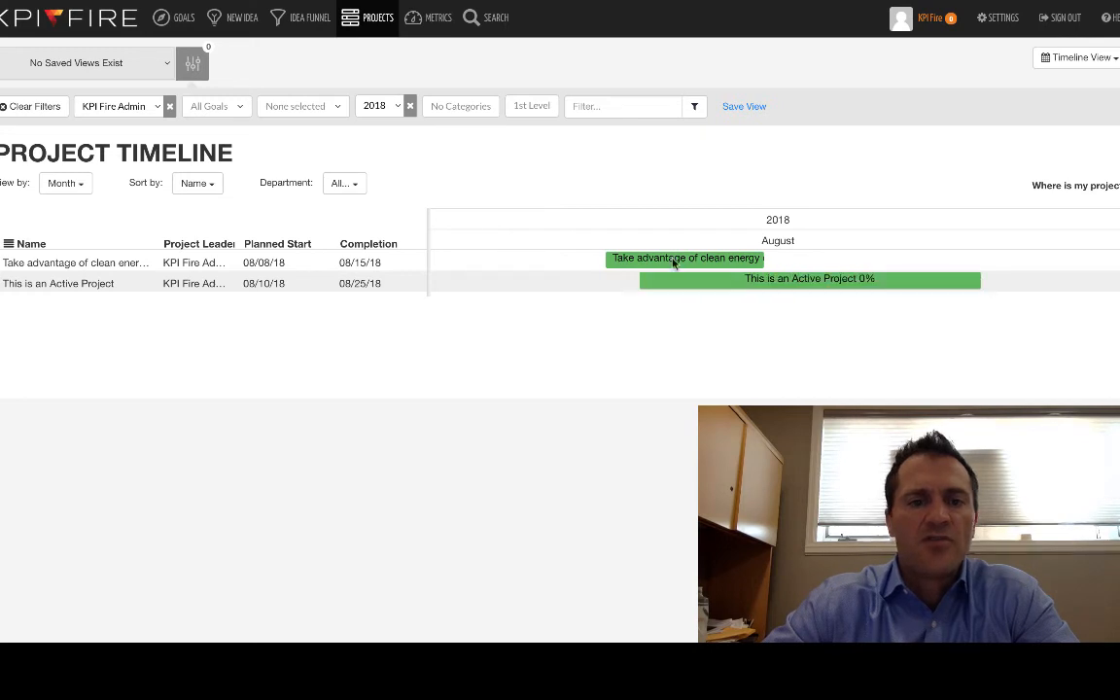
# Switch the projects to the Benefits View and review the departments available for filtering.
pyautogui.click(1079, 59)
pyautogui.click(1011, 134)
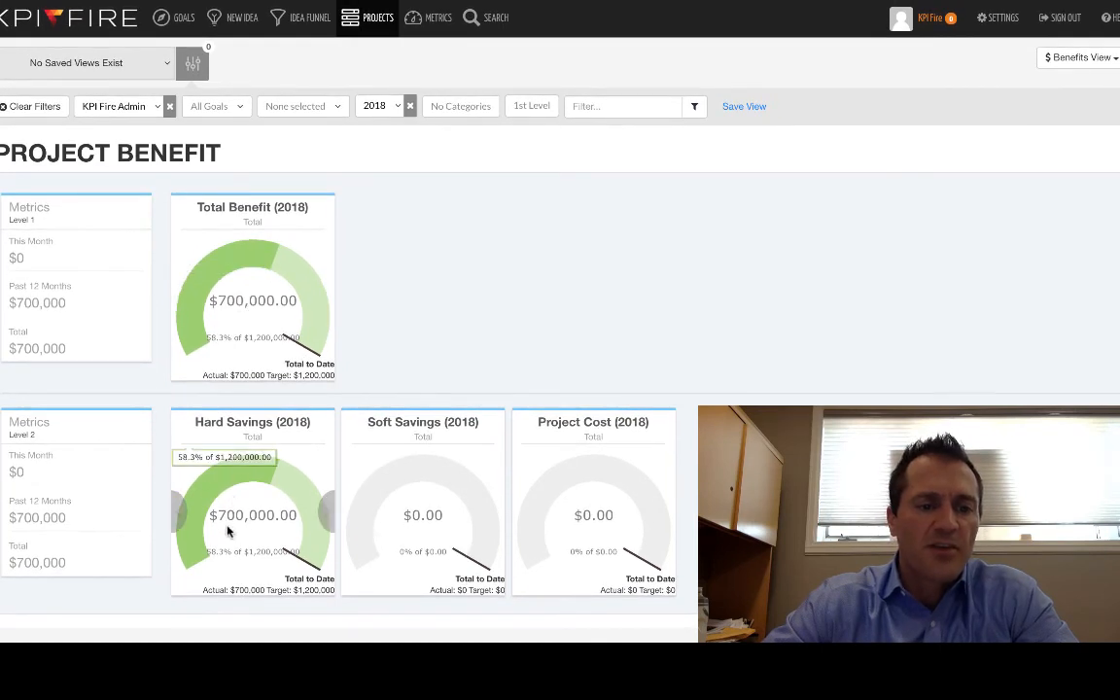
pyautogui.click(330, 109)
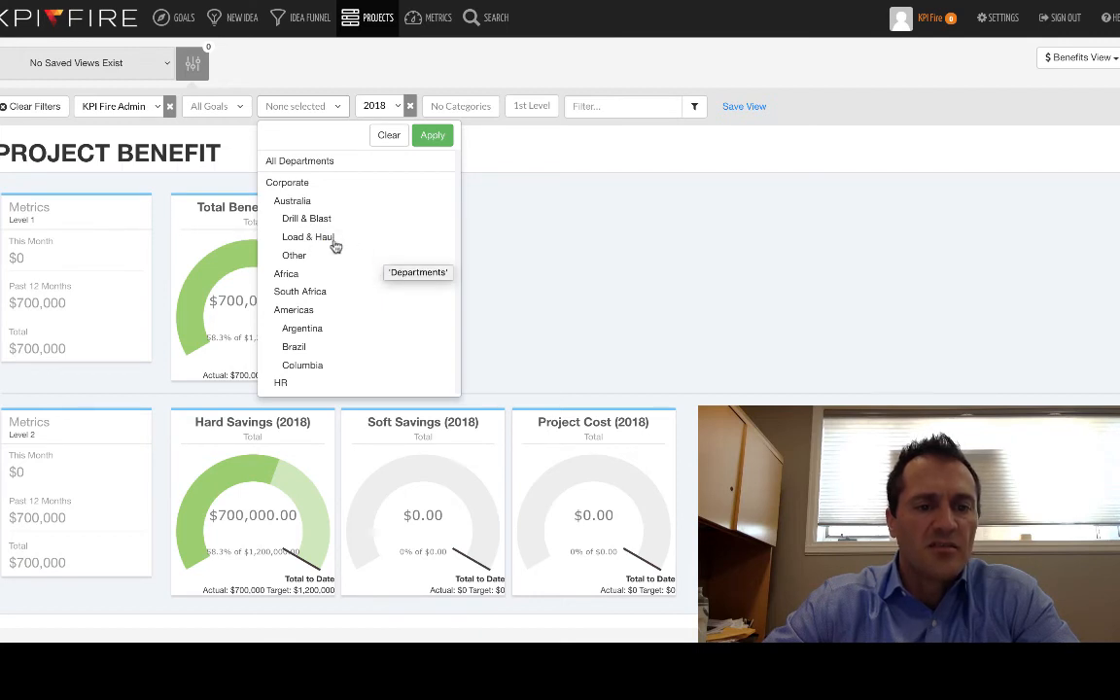
pyautogui.click(539, 280)
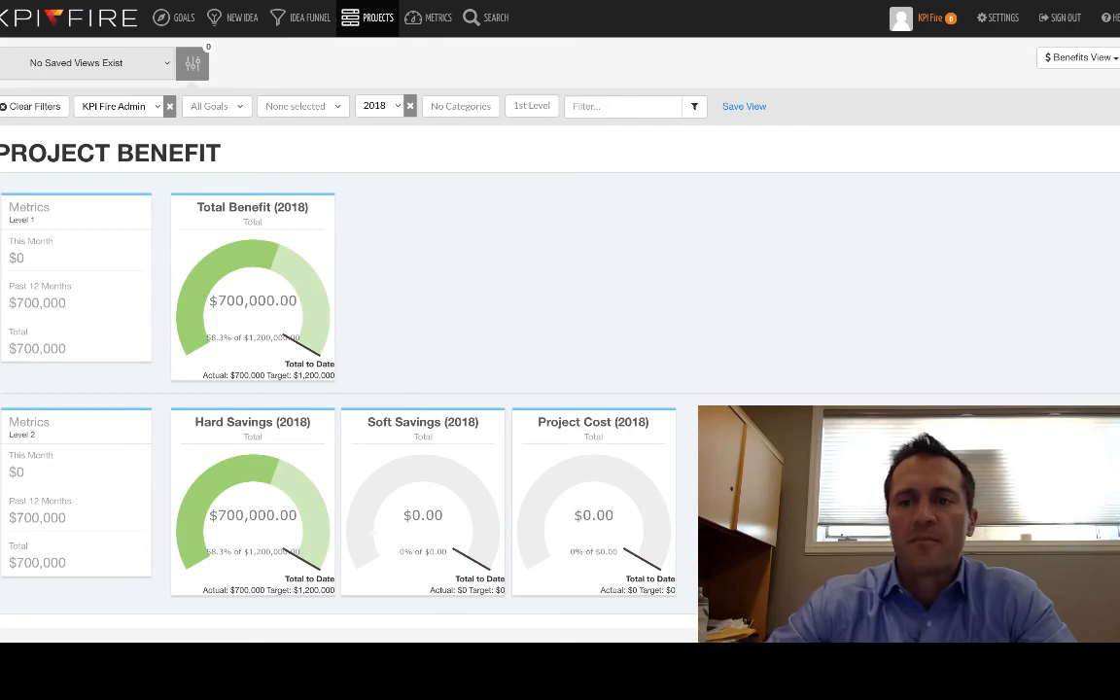
# Examine the projects' Summary Table report, from project counts and workflows through project leaders and value.
pyautogui.click(1079, 57)
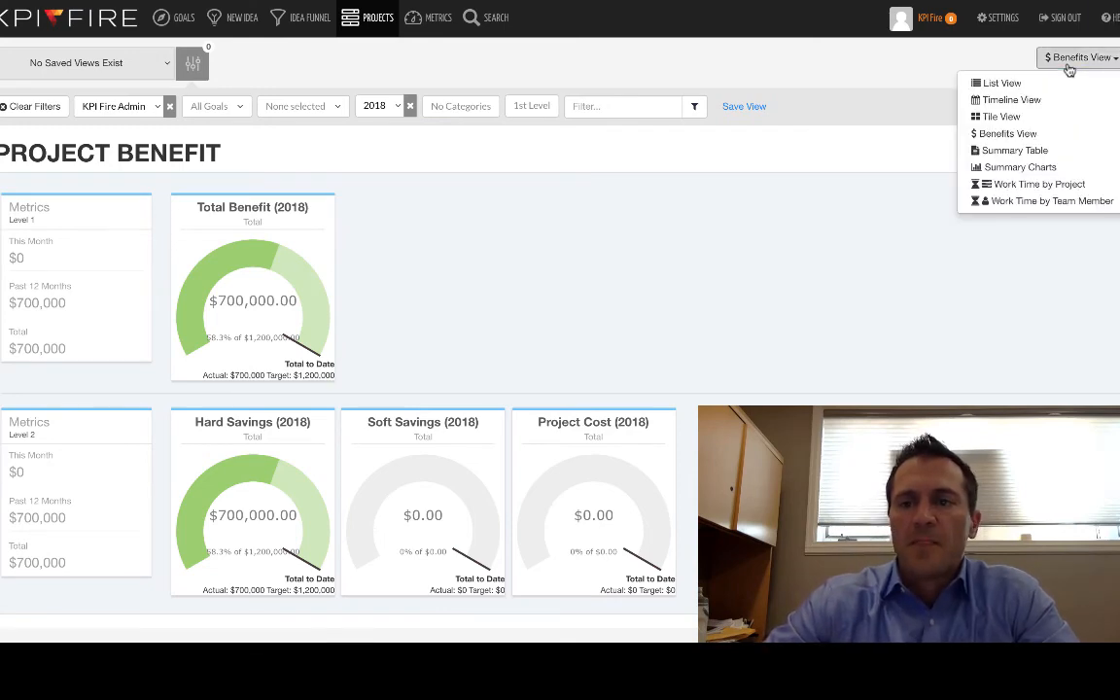
pyautogui.click(1030, 151)
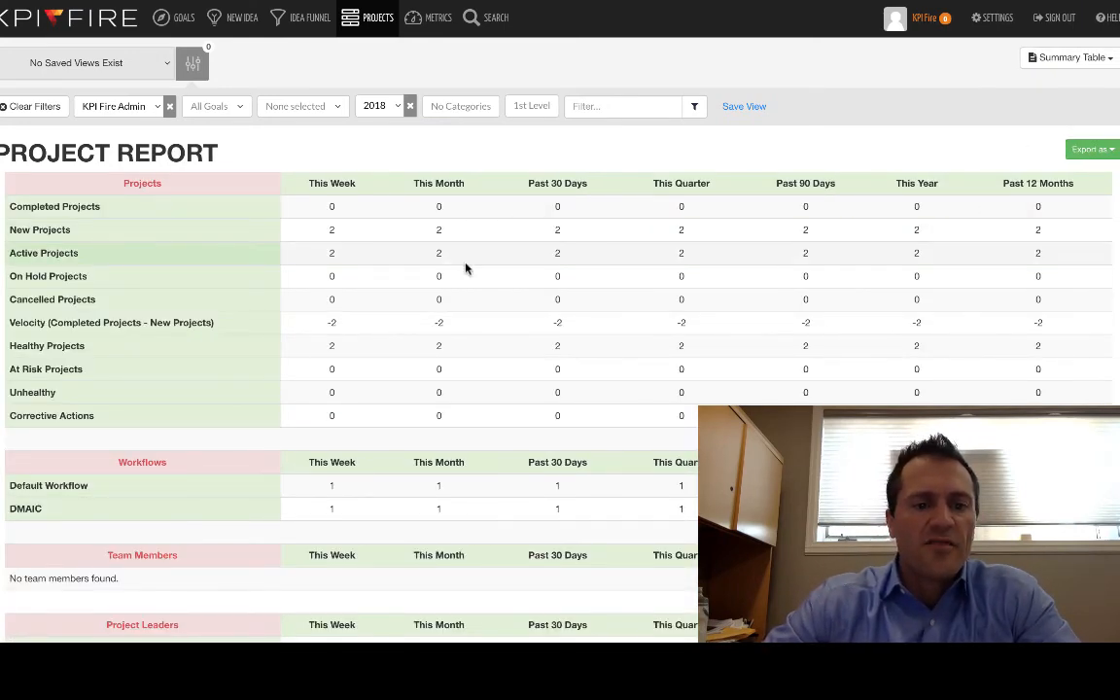
pyautogui.scroll(-2, 466, 269)
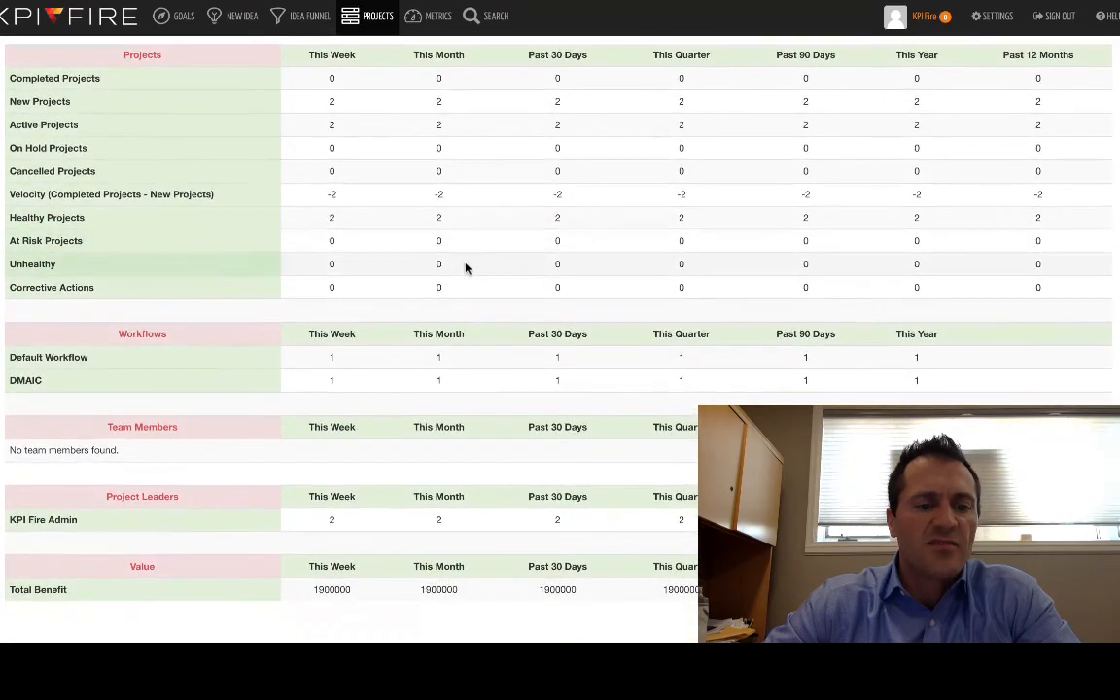
pyautogui.scroll(2, 465, 267)
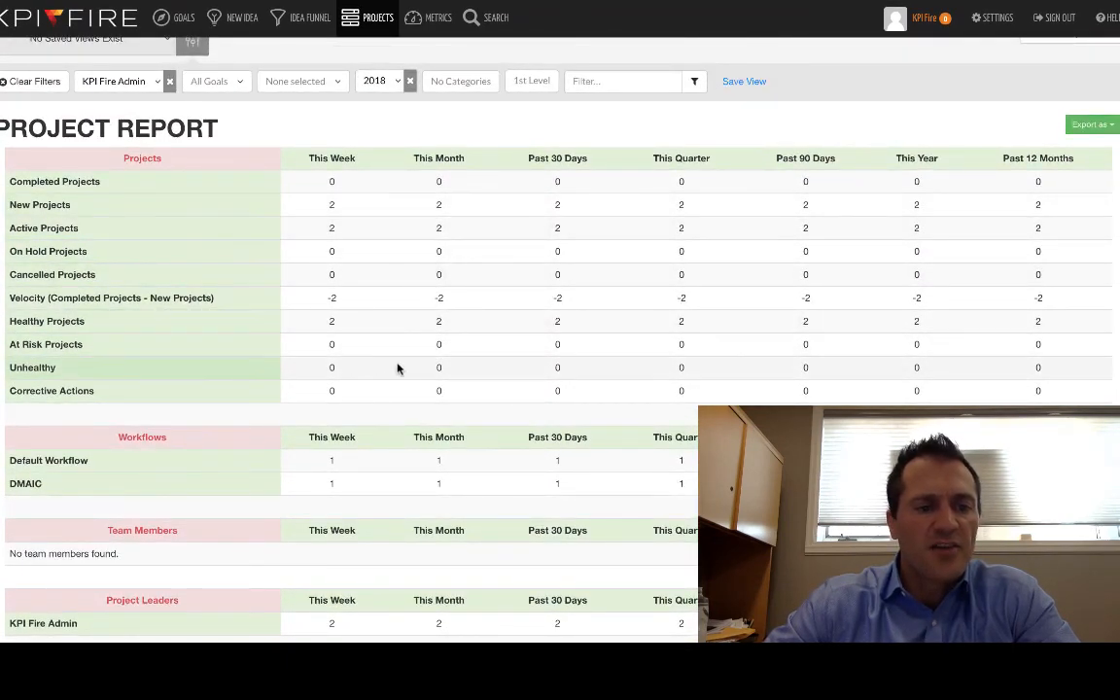
pyautogui.scroll(-2, 425, 363)
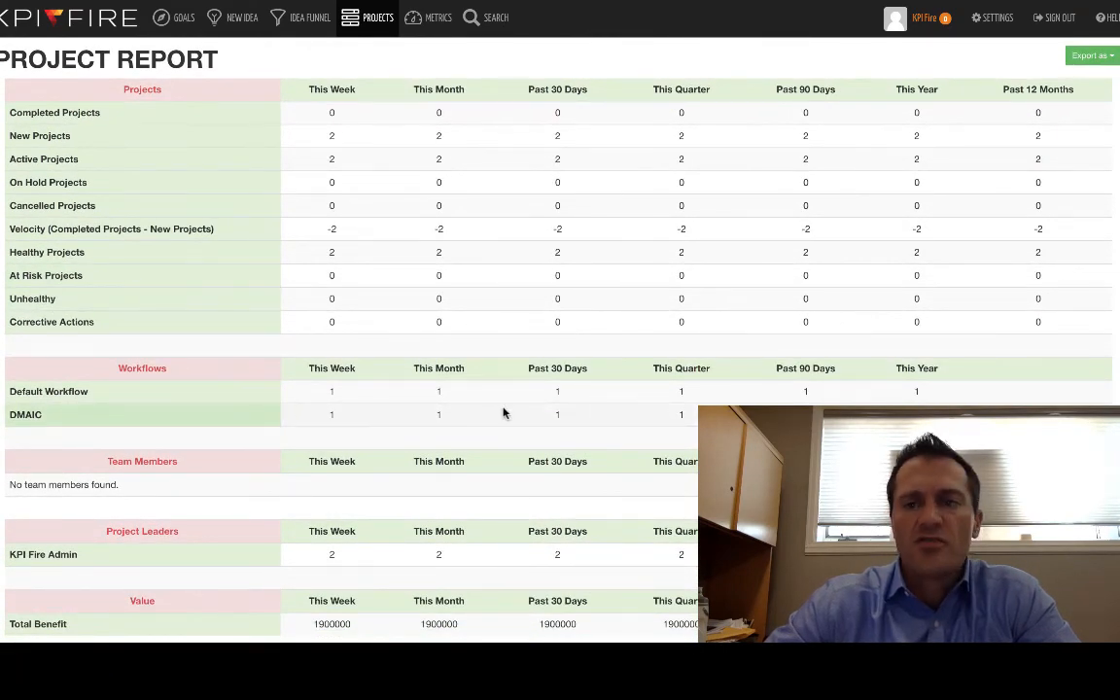
pyautogui.scroll(3, 503, 413)
# Display the projects as Summary Charts and look through the status, health, schedule, workflow and resource loading charts.
pyautogui.click(1070, 58)
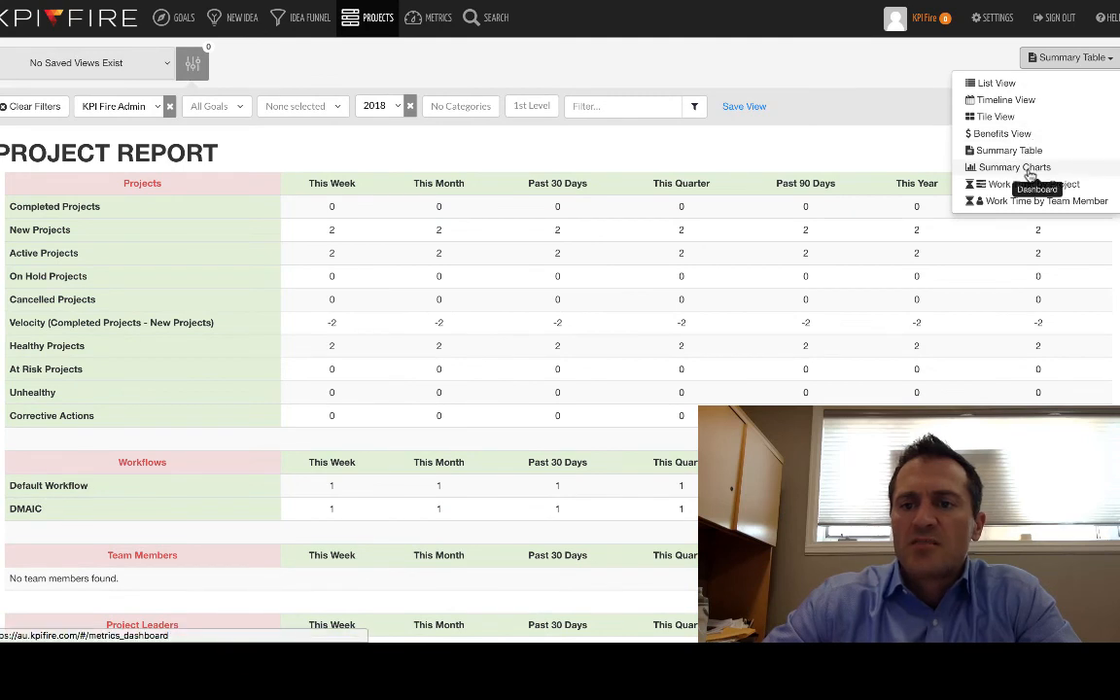
pyautogui.click(1014, 167)
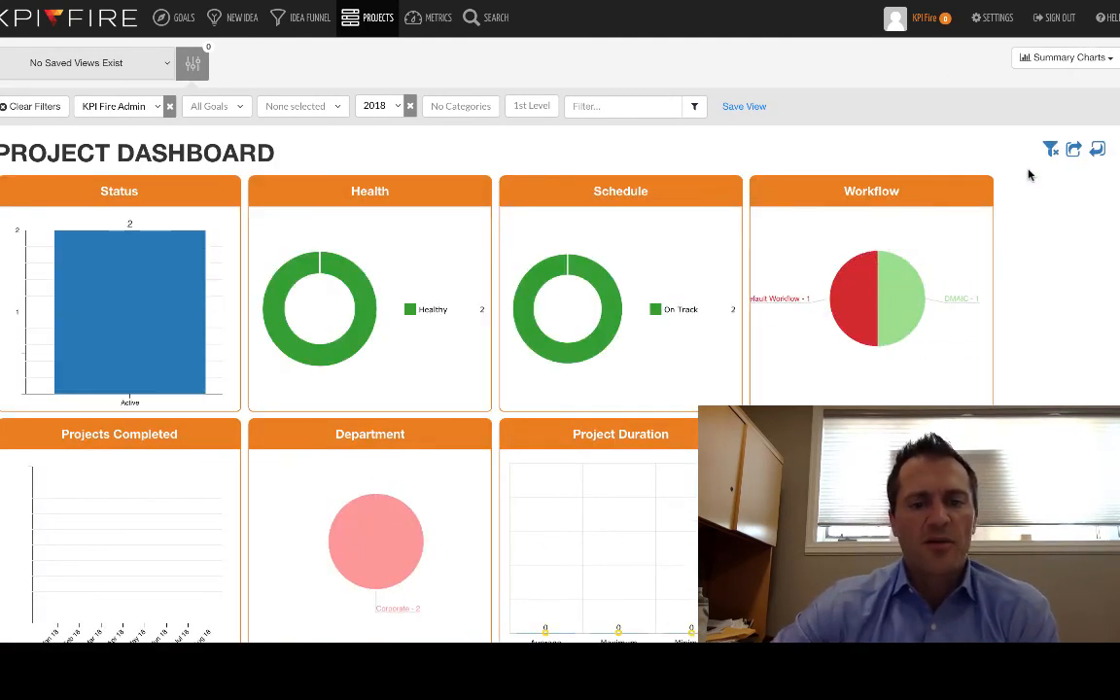
pyautogui.scroll(-3, 1030, 175)
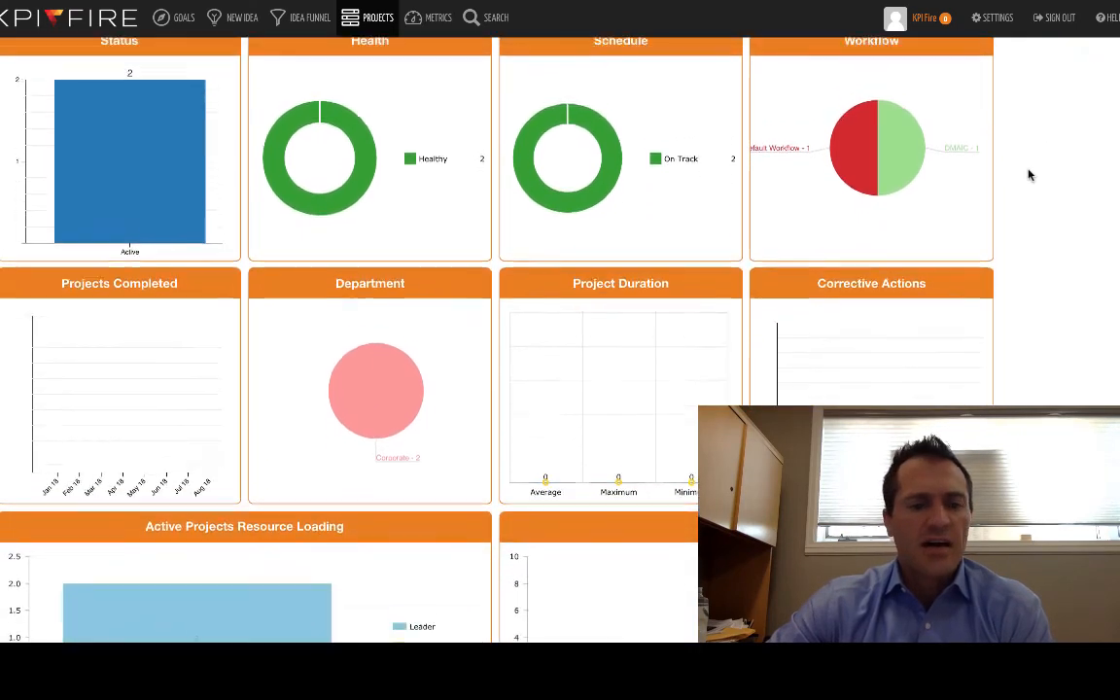
pyautogui.scroll(-2, 1030, 175)
pyautogui.scroll(2, 1031, 175)
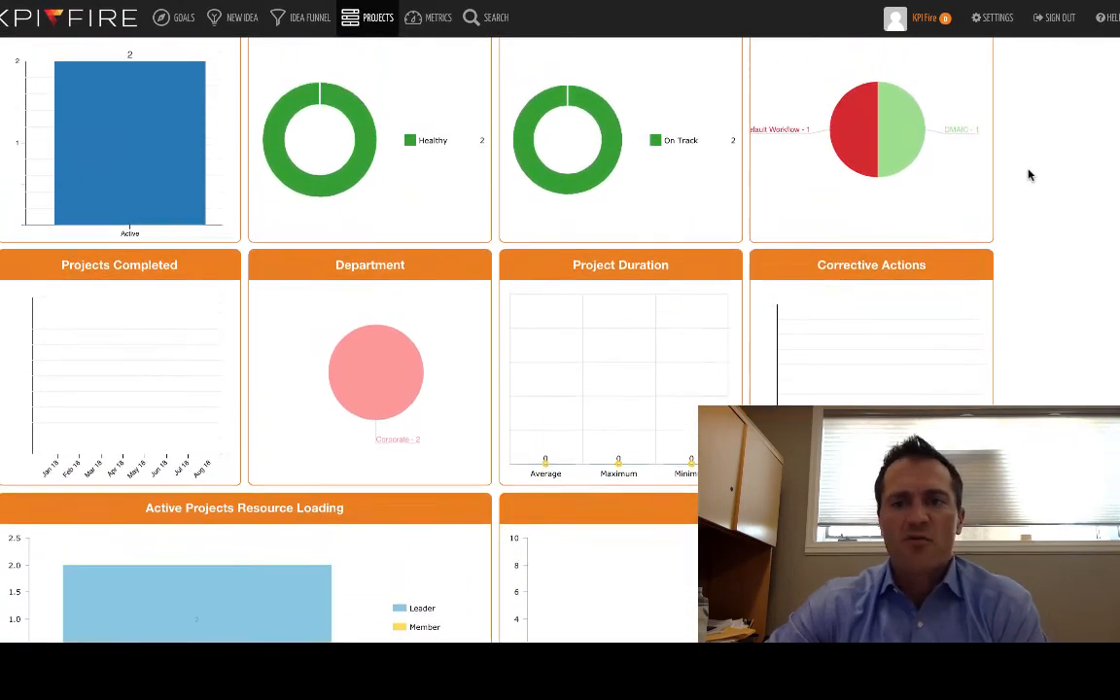
pyautogui.scroll(1, 1031, 175)
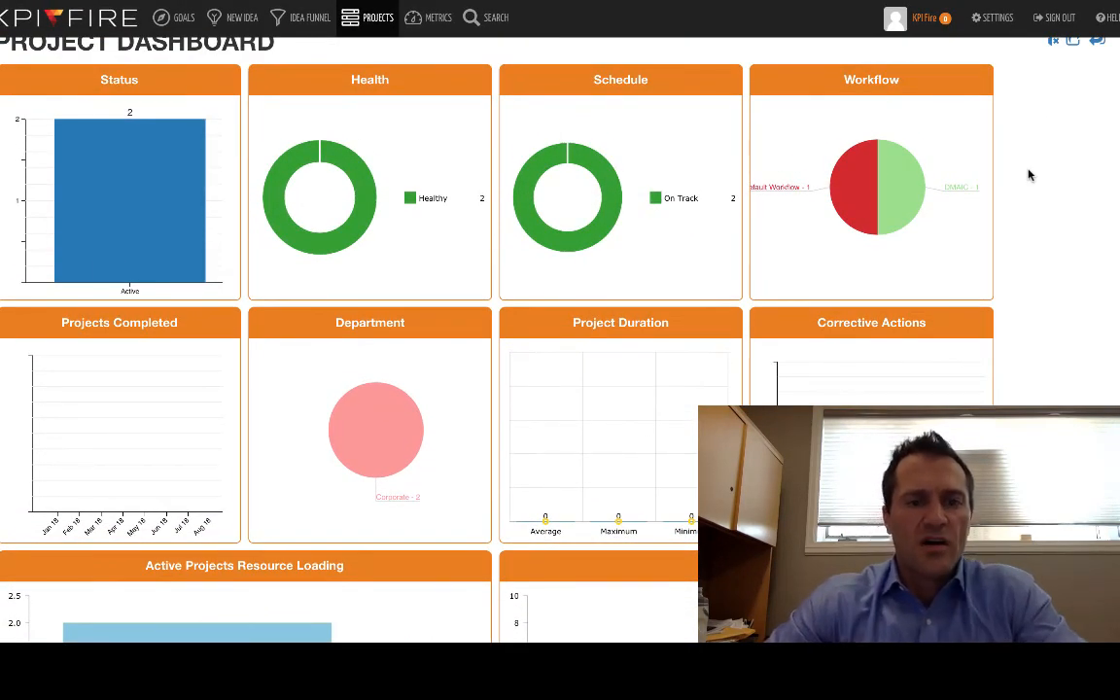
pyautogui.scroll(2, 1031, 175)
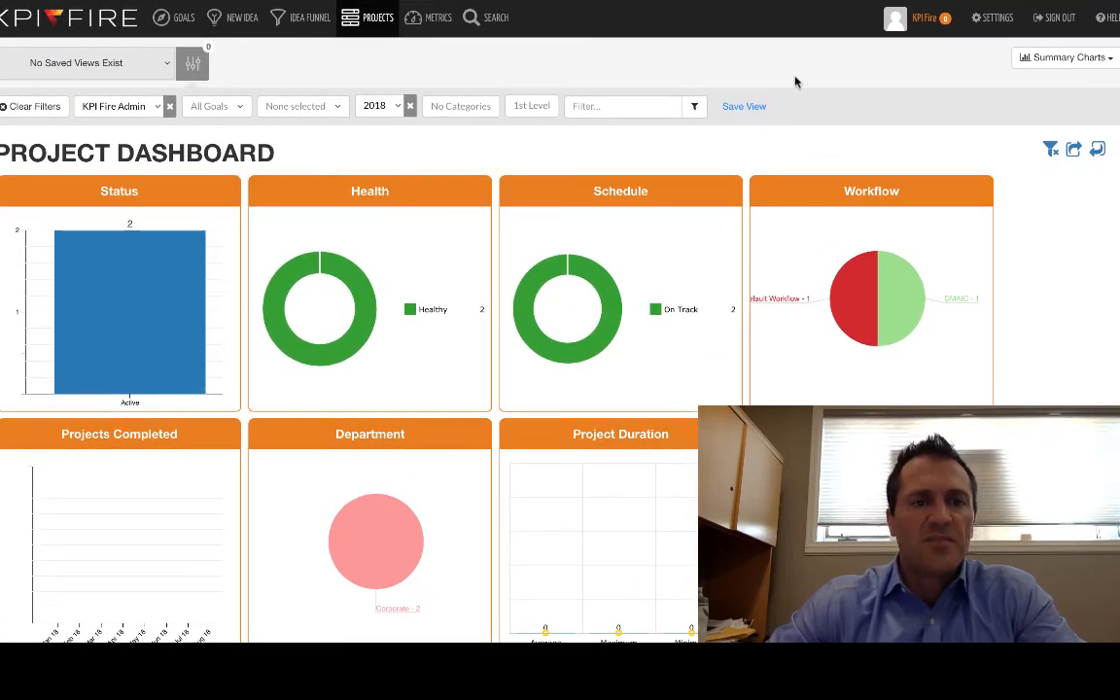
# View the Corporate metrics as a Bowling Chart of monthly targets and actuals.
pyautogui.click(434, 21)
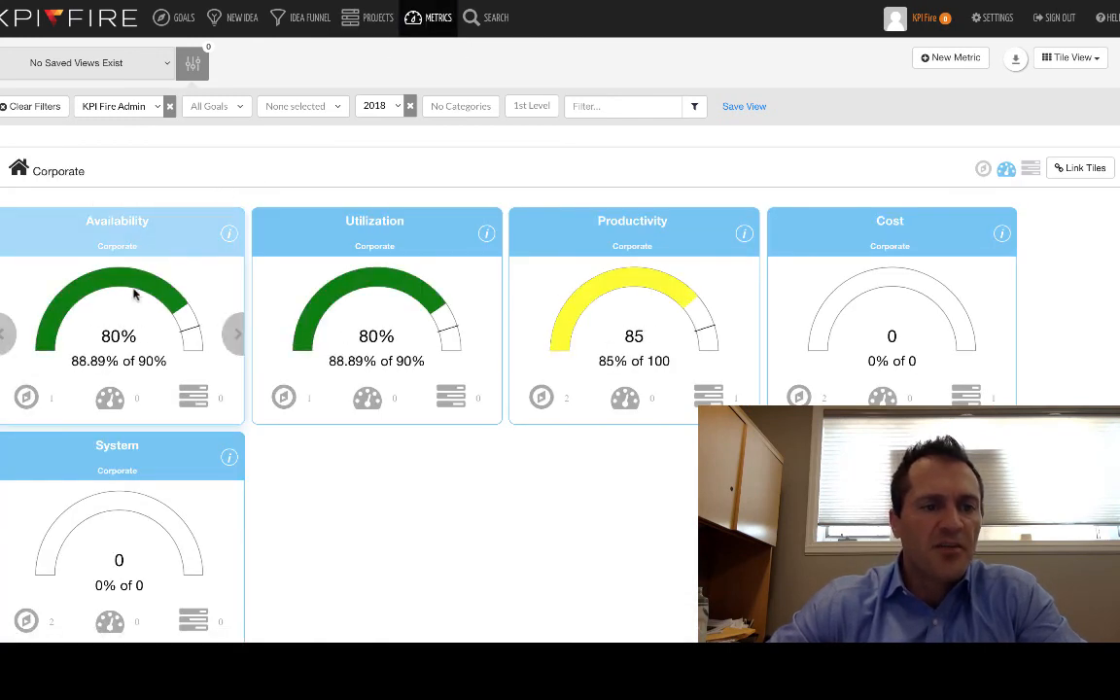
pyautogui.click(1091, 59)
pyautogui.click(1057, 87)
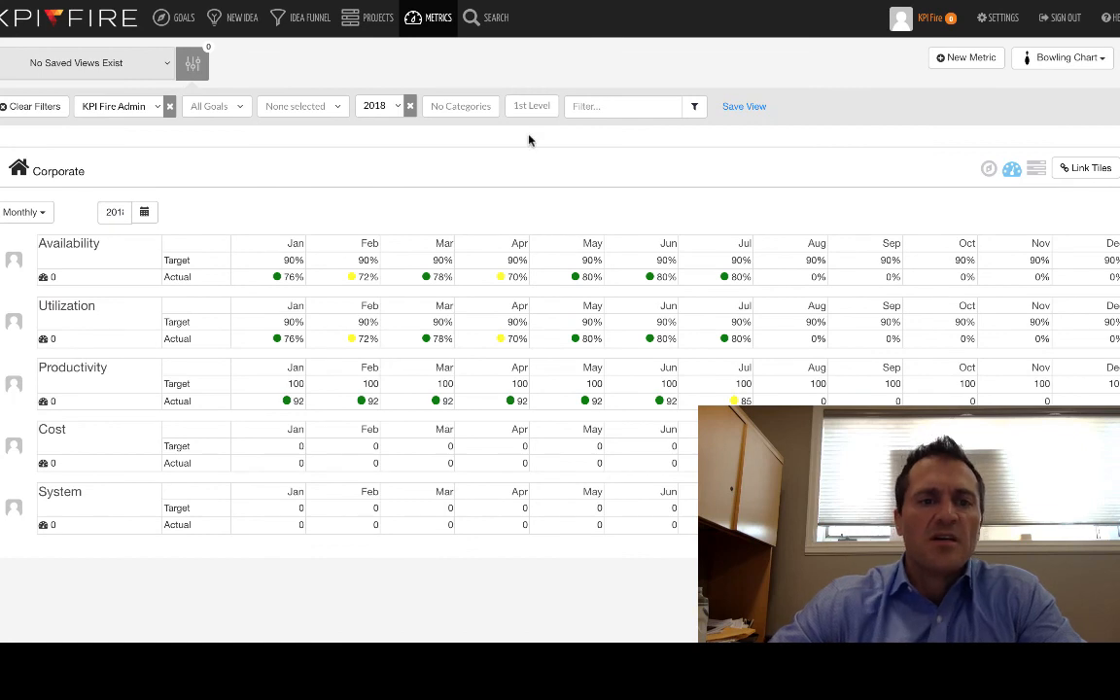
# View the goals as a Bowling Chart and expand the metrics and projects linked to Improve Financial Performance.
pyautogui.click(175, 32)
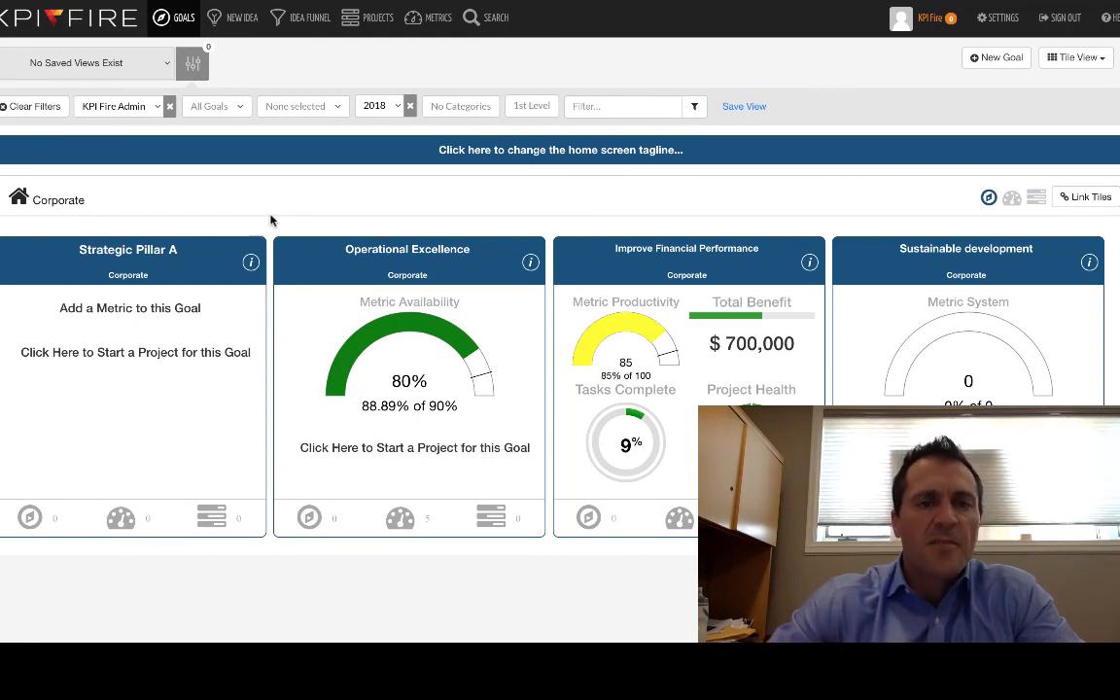
pyautogui.click(1080, 57)
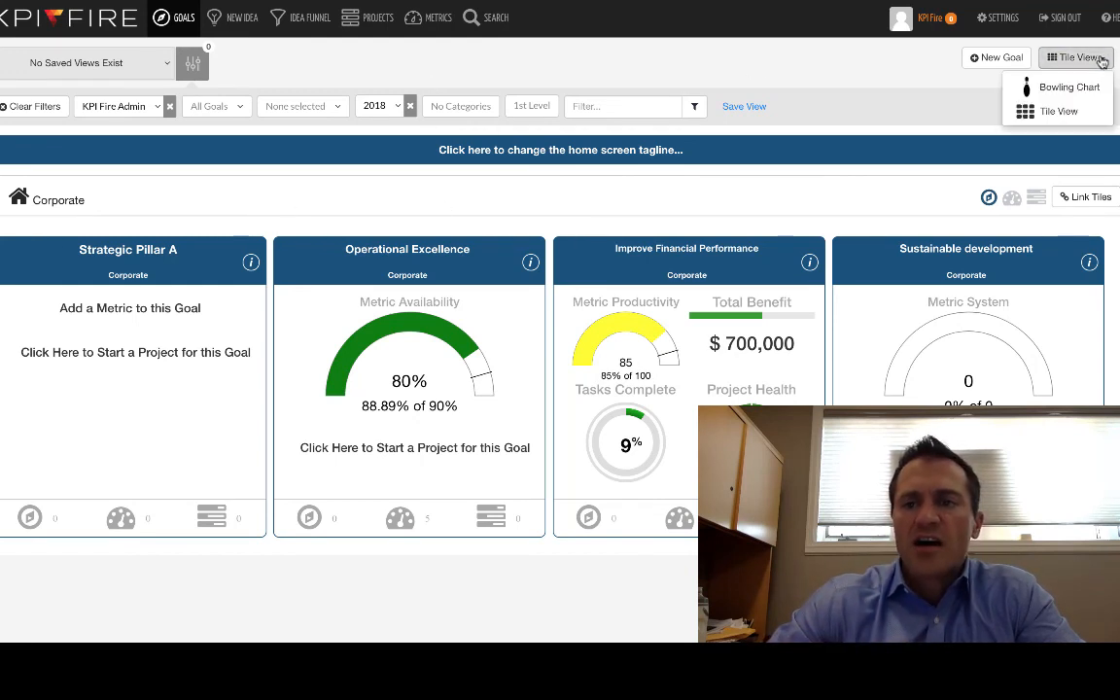
pyautogui.click(1081, 91)
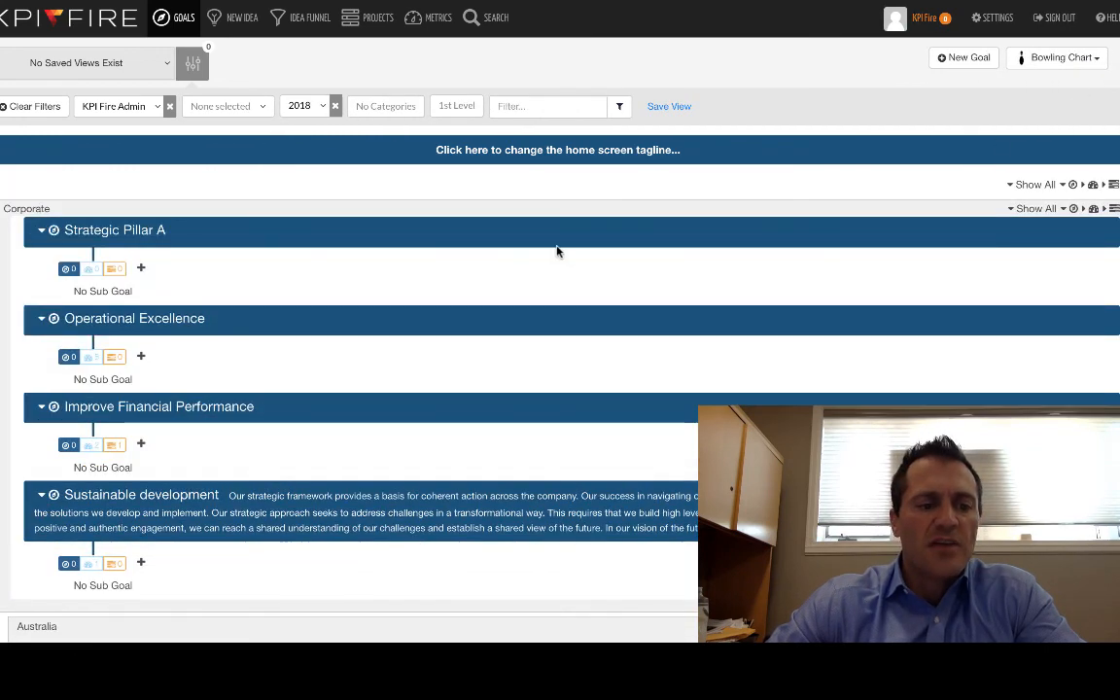
pyautogui.scroll(-2, 555, 250)
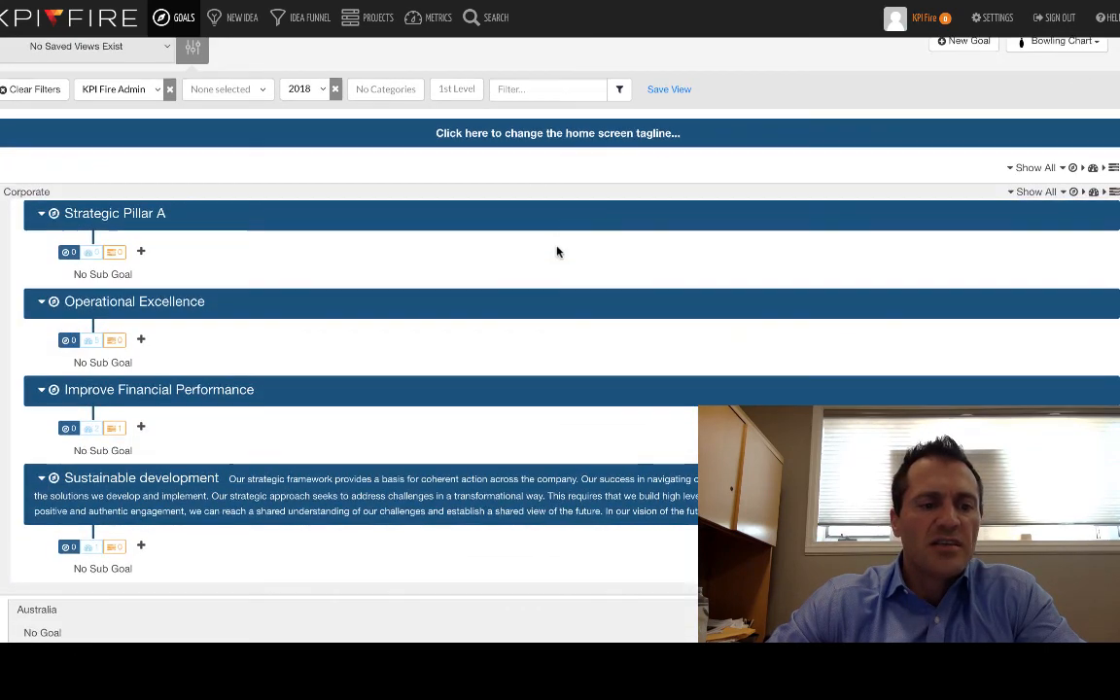
pyautogui.click(114, 429)
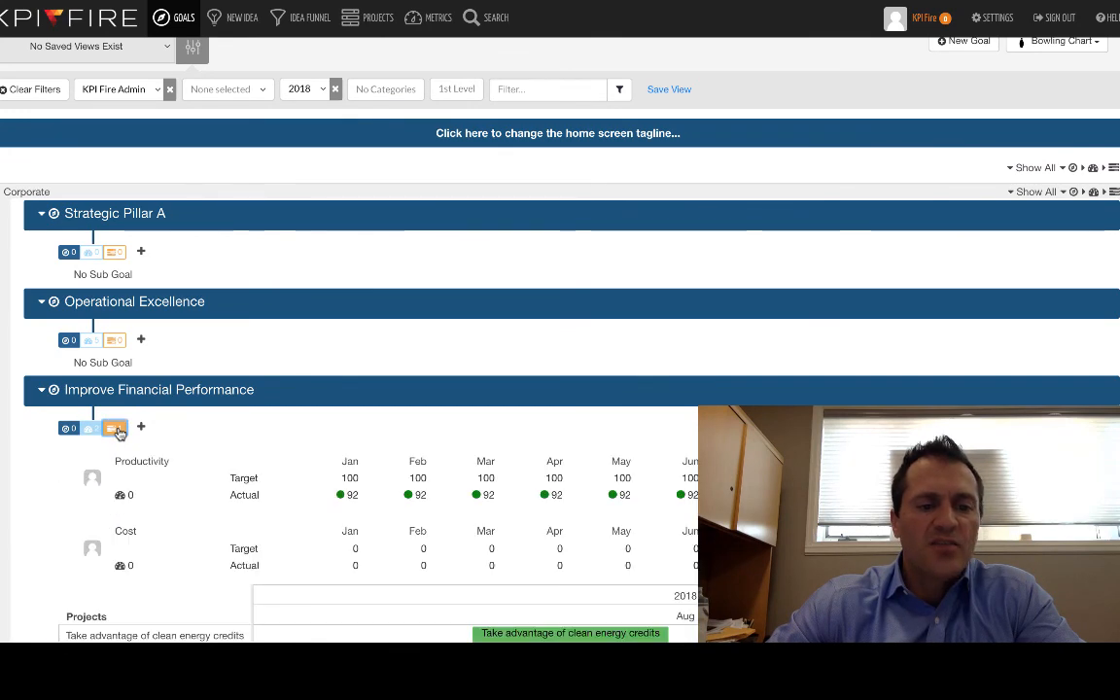
pyautogui.scroll(-3, 118, 431)
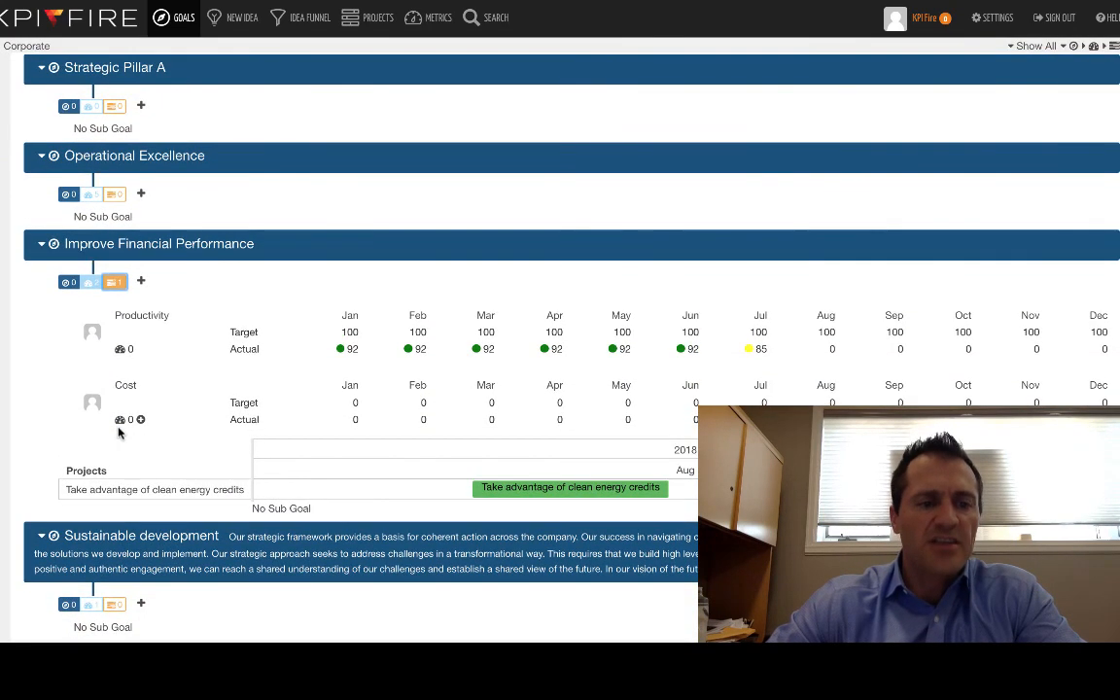
pyautogui.scroll(3, 118, 434)
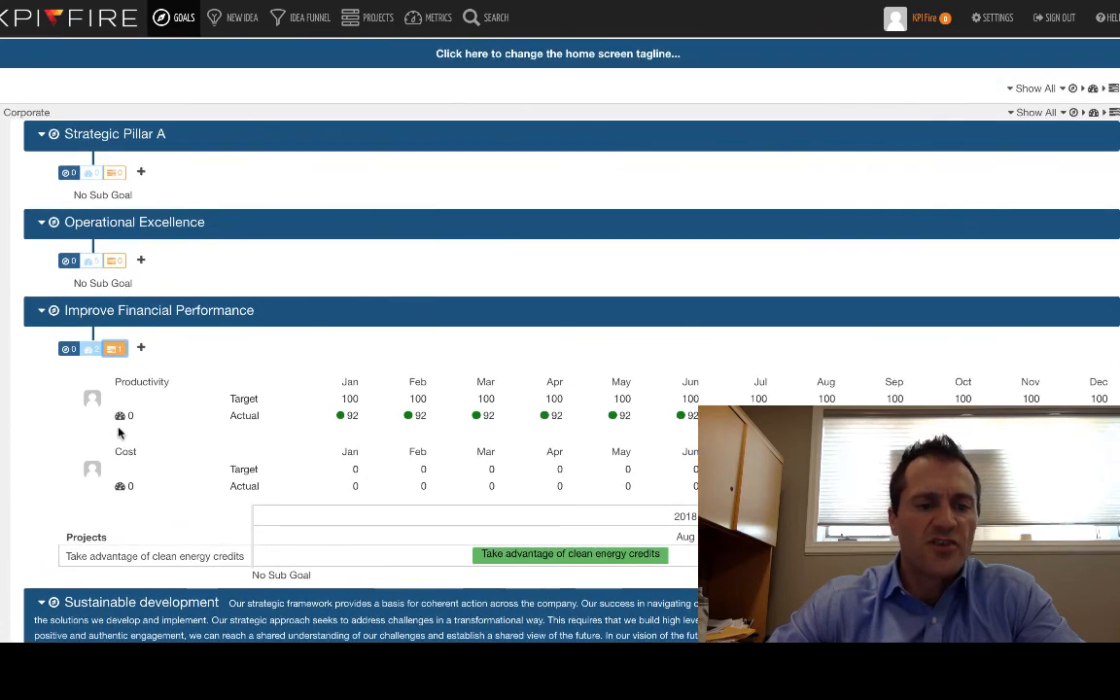
pyautogui.scroll(2, 118, 434)
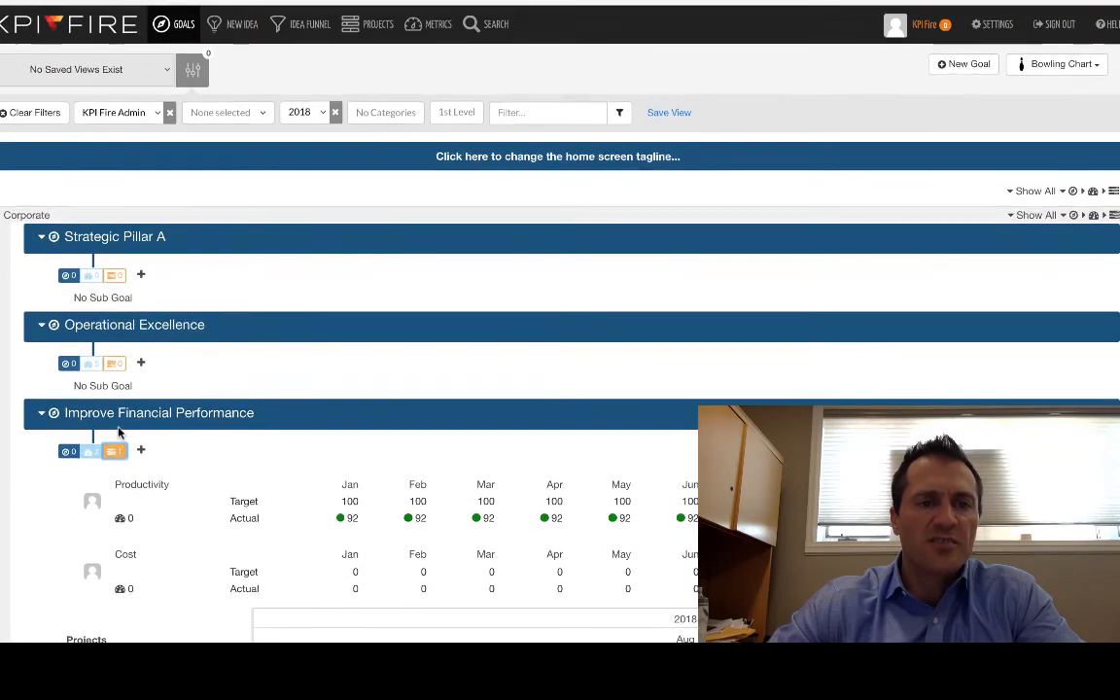